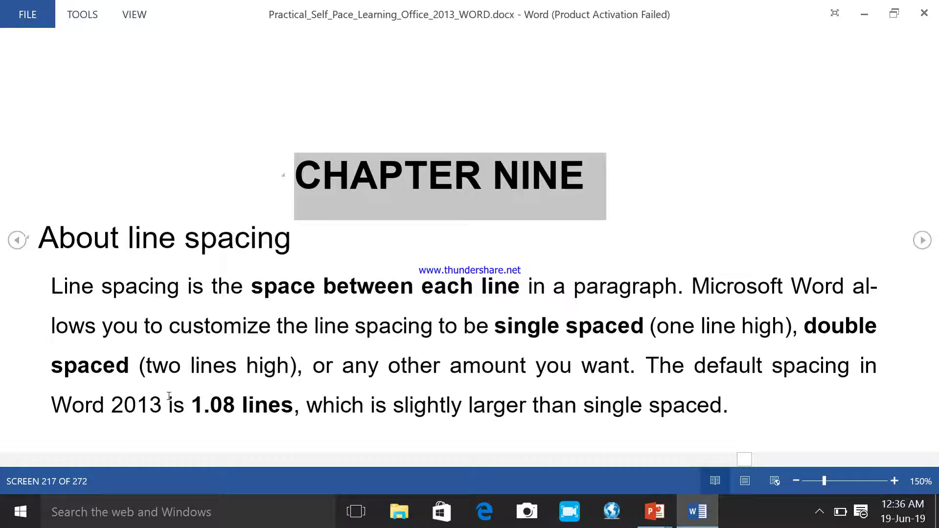
Step: Read the guide's Chapter Nine introduction to line spacing, its default, single and double spacing examples, and the start of the formatting instructions
left_click_drag(194, 403, 304, 408)
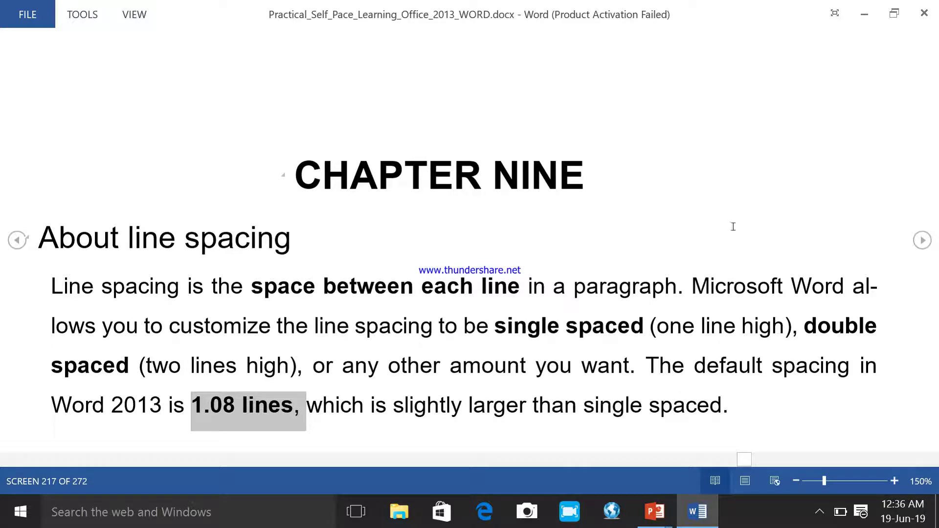
left_click(923, 240)
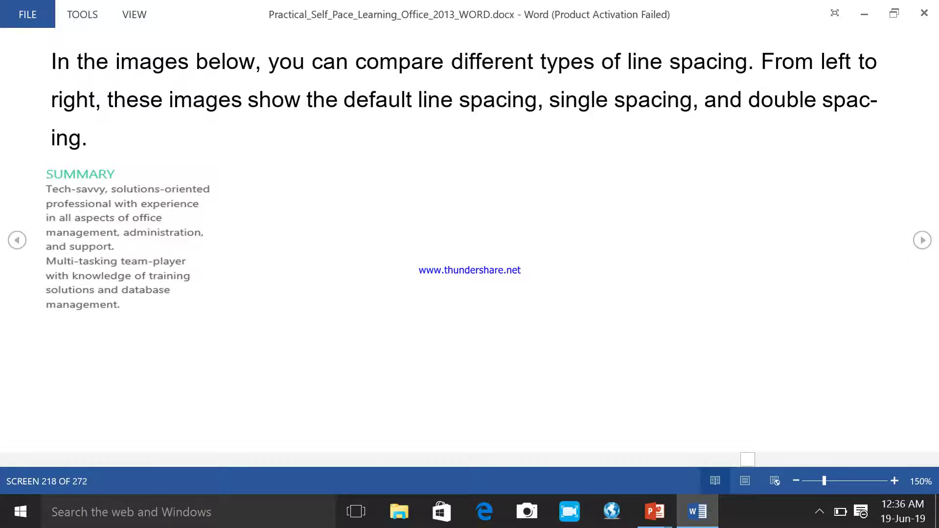
left_click(919, 241)
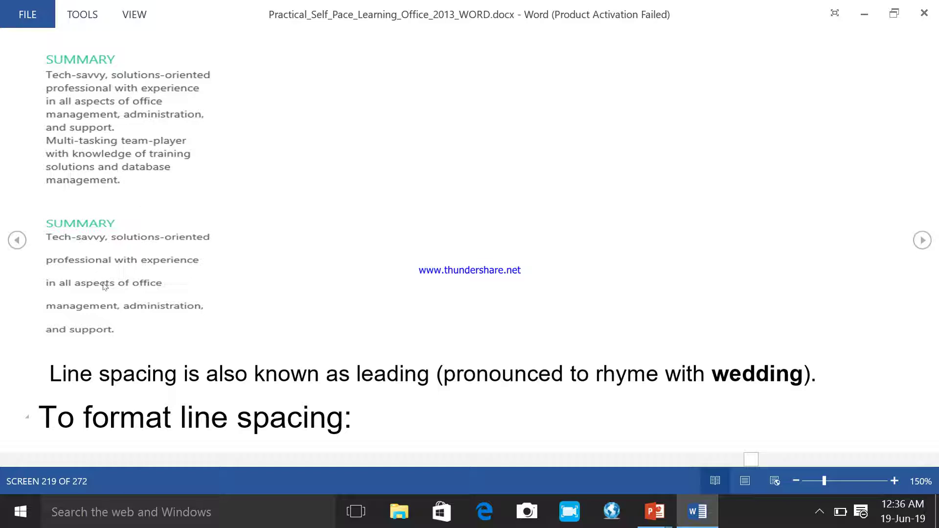
left_click(16, 240)
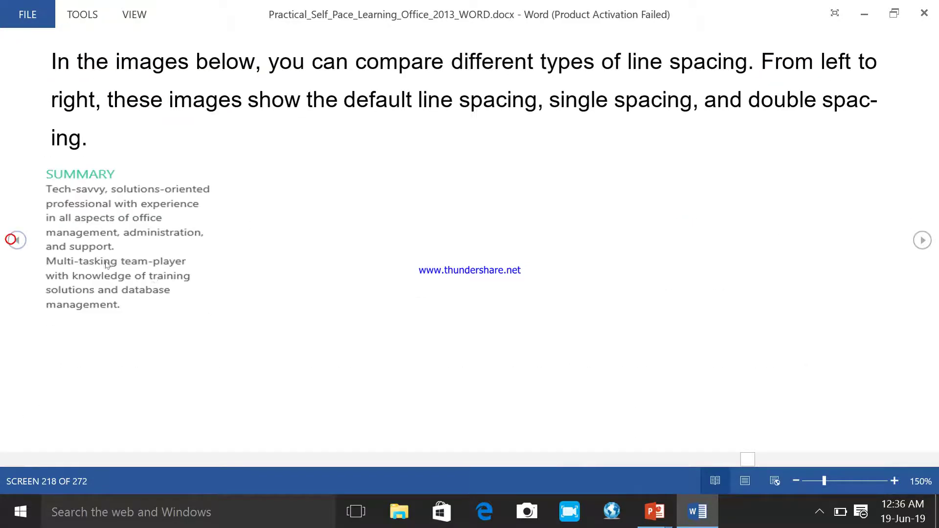
left_click(921, 245)
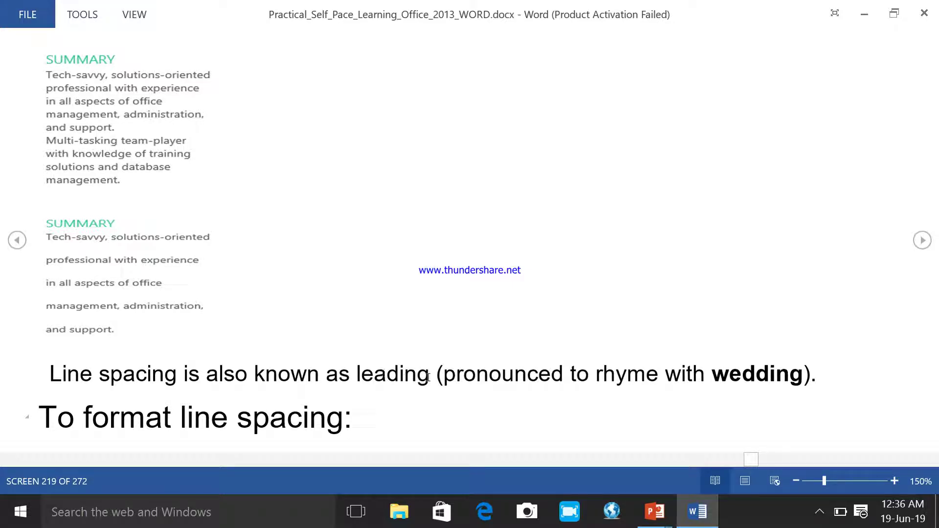
left_click_drag(428, 376, 353, 383)
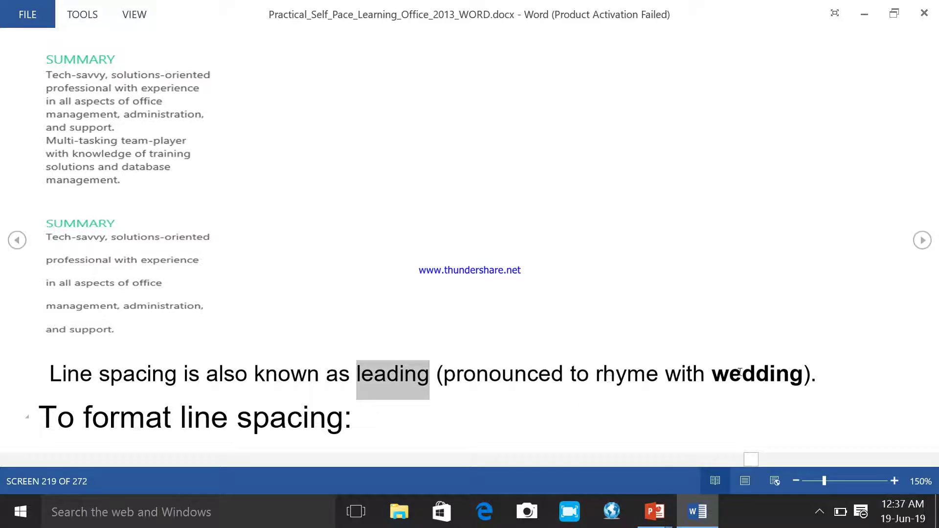
left_click(921, 240)
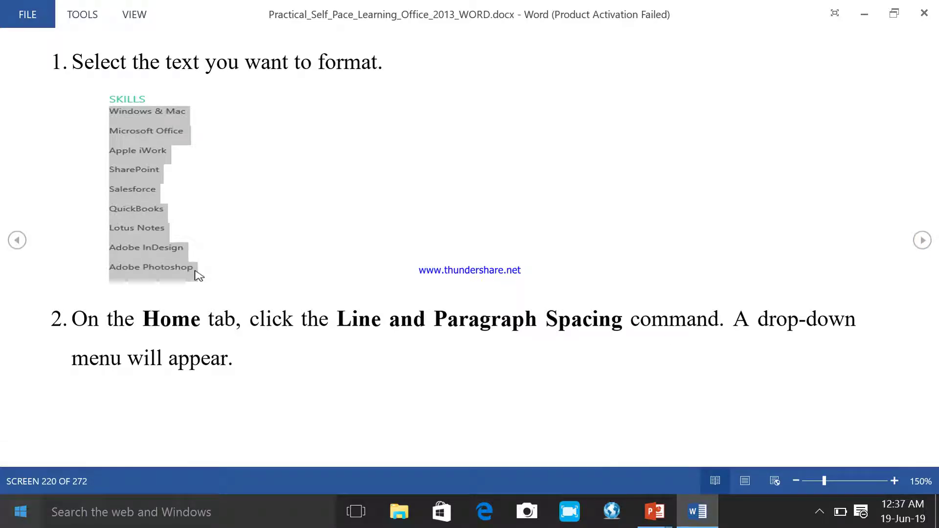
Step: Open the recent document Education medical Research EMTAN.docx in Word 2013
left_click(33, 524)
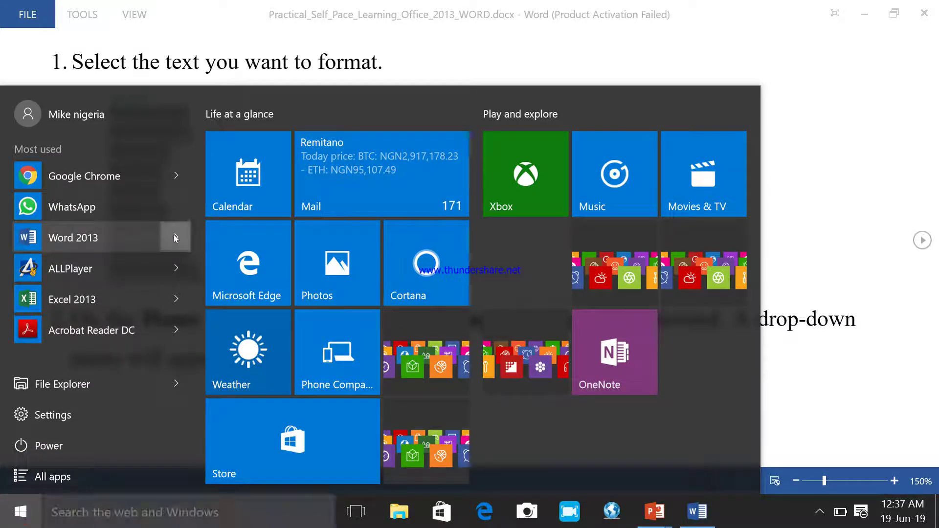
left_click(175, 237)
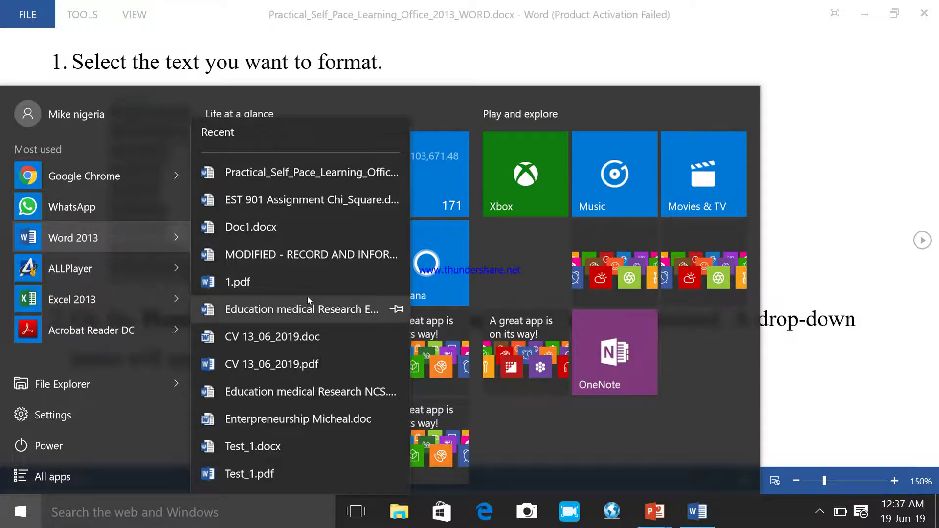
left_click(307, 316)
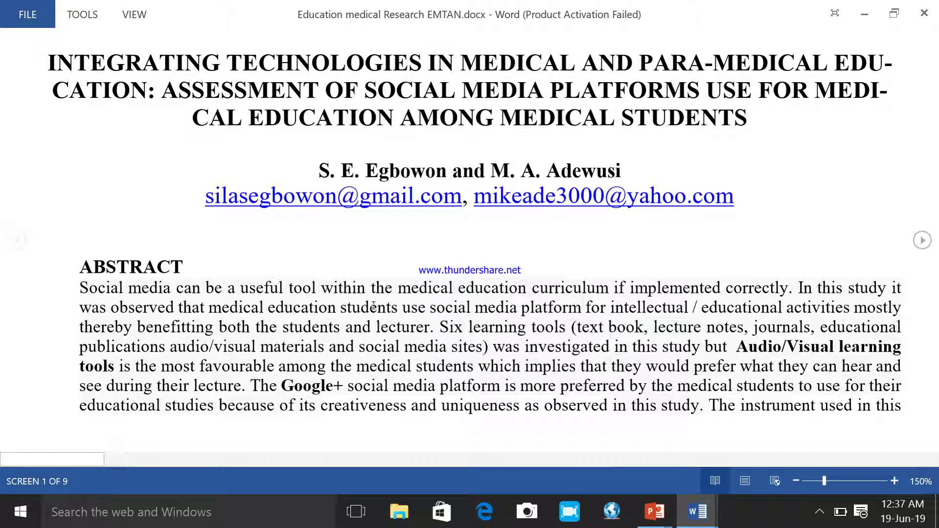
Step: Show the research document in Print Layout view at 130% zoom with its abstract in view
left_click(744, 481)
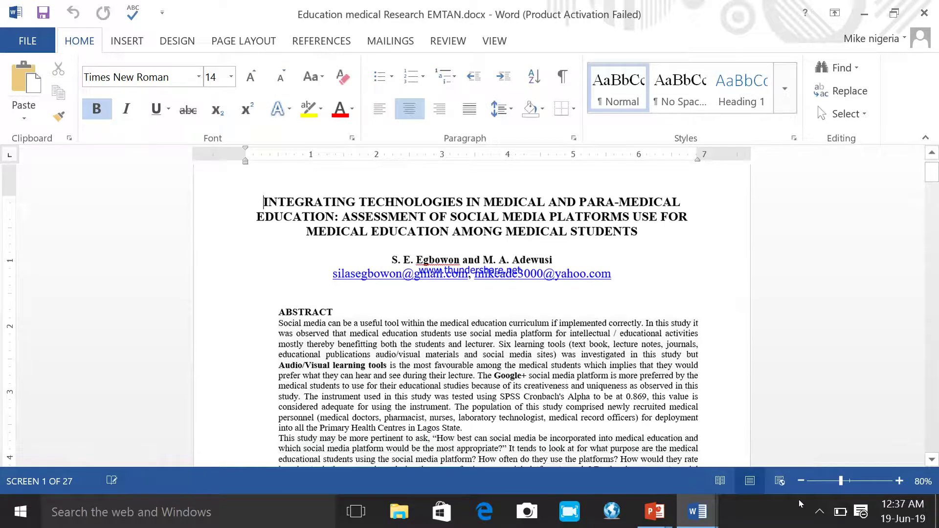
left_click(899, 481)
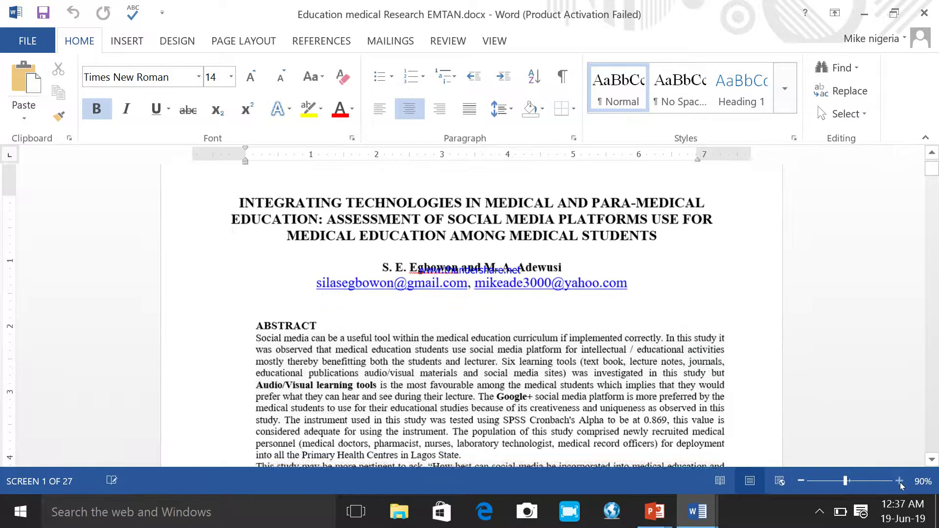
left_click(899, 480)
left_click(899, 480)
left_click(899, 480)
left_click(899, 481)
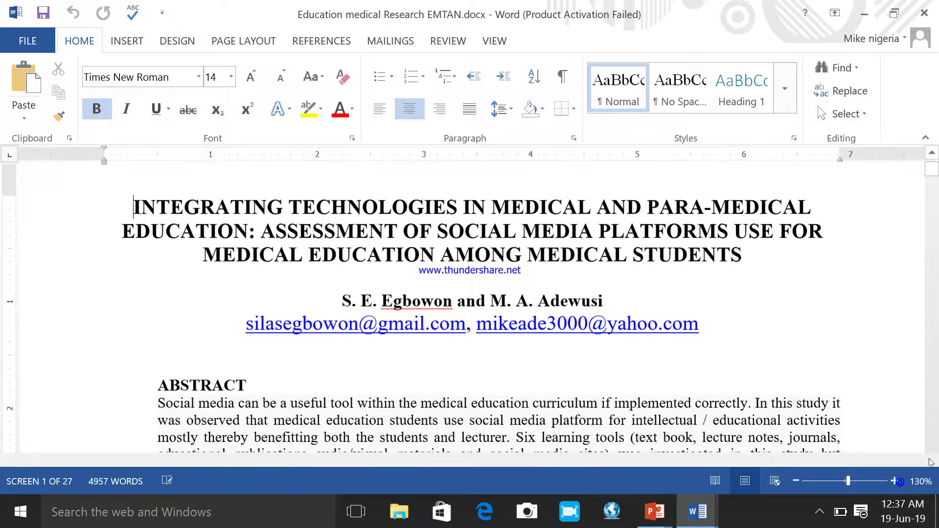
left_click(931, 445)
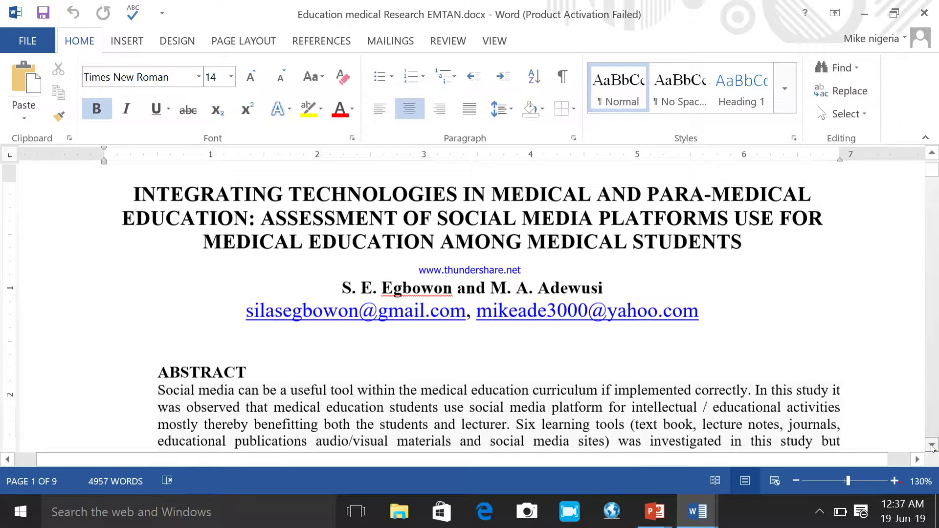
left_click(931, 446)
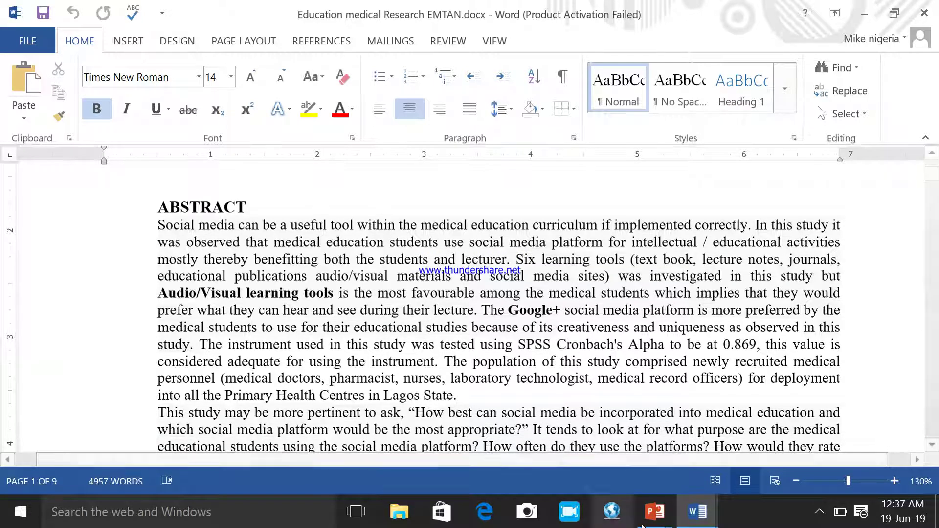
Step: Check the guide's first instruction, then select the whole first paragraph under ABSTRACT in the research document
mouse_move(678, 500)
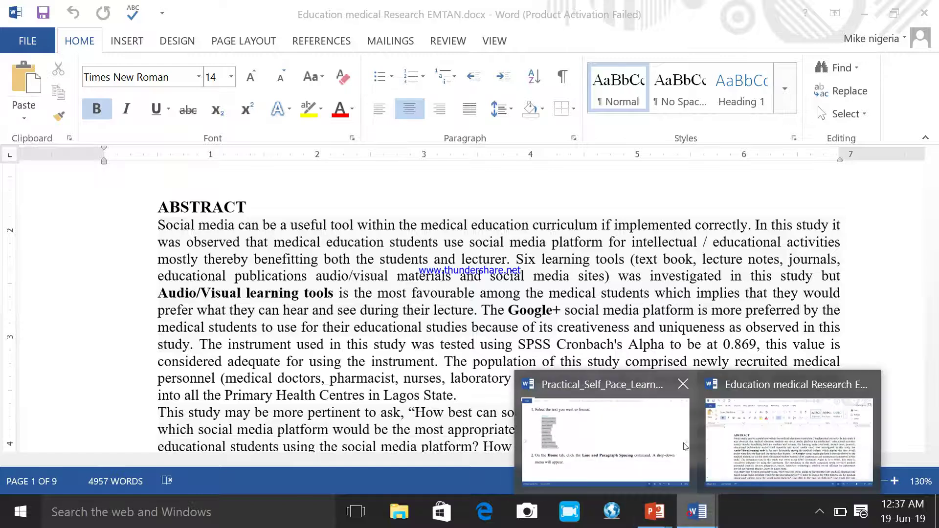
left_click(606, 440)
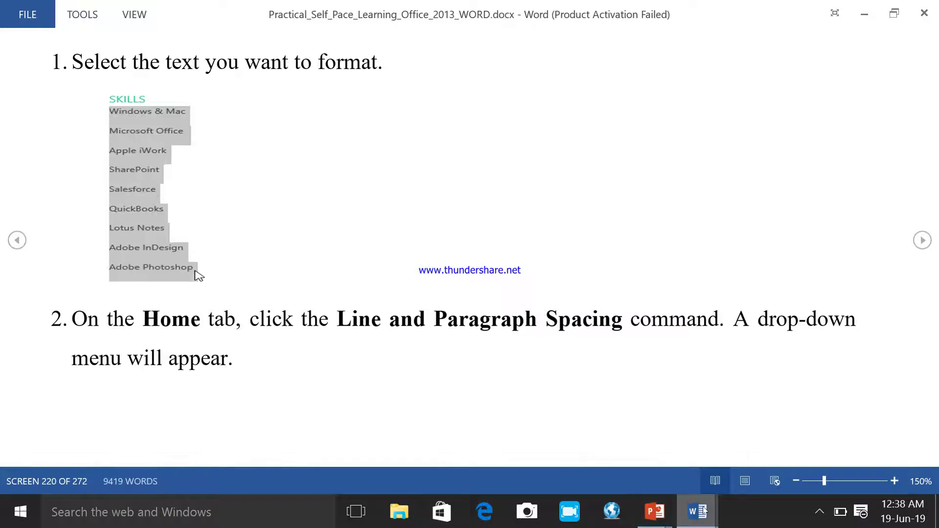
left_click(800, 446)
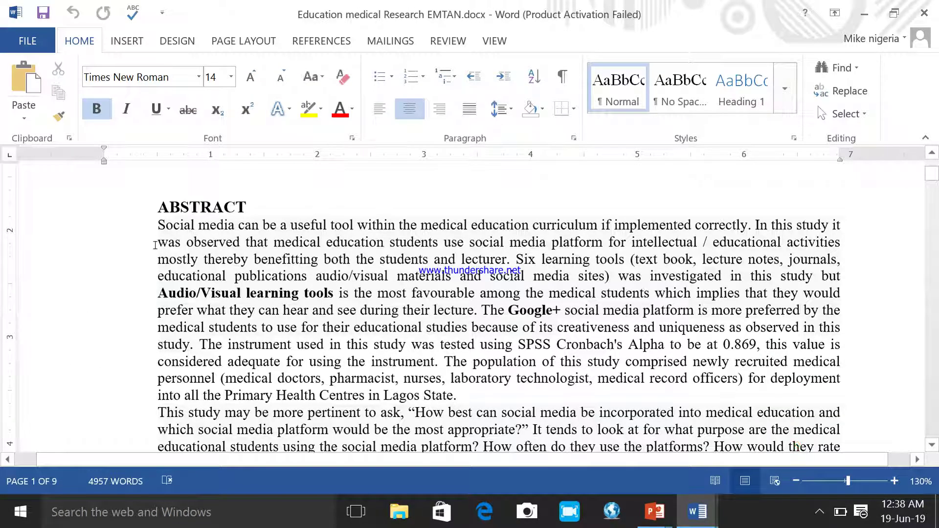
left_click_drag(157, 225, 457, 395)
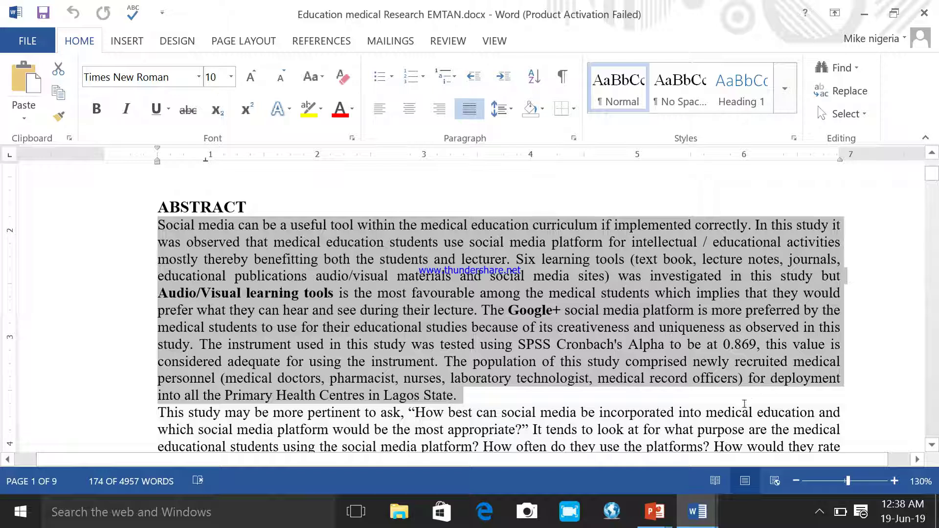
Step: Compare the guide's first two line spacing instructions with the selected abstract paragraph in the research document
mouse_move(701, 509)
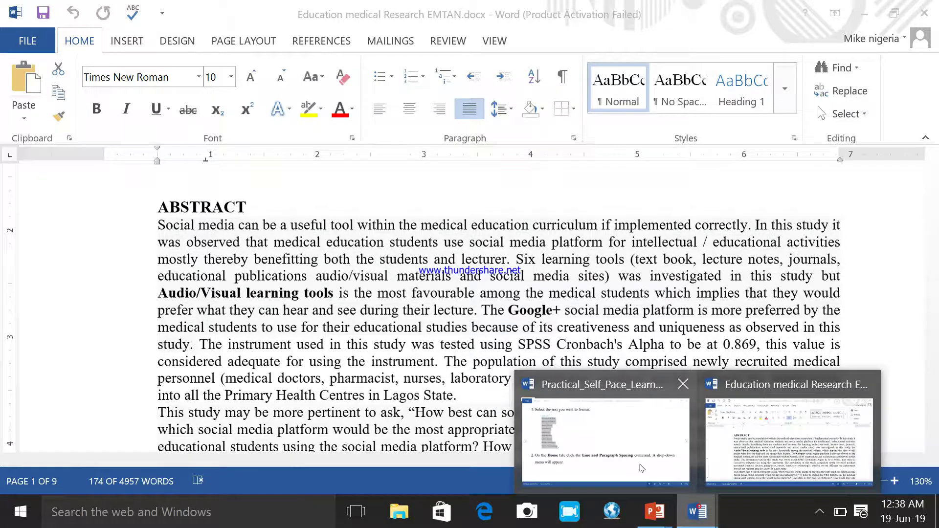
left_click(608, 464)
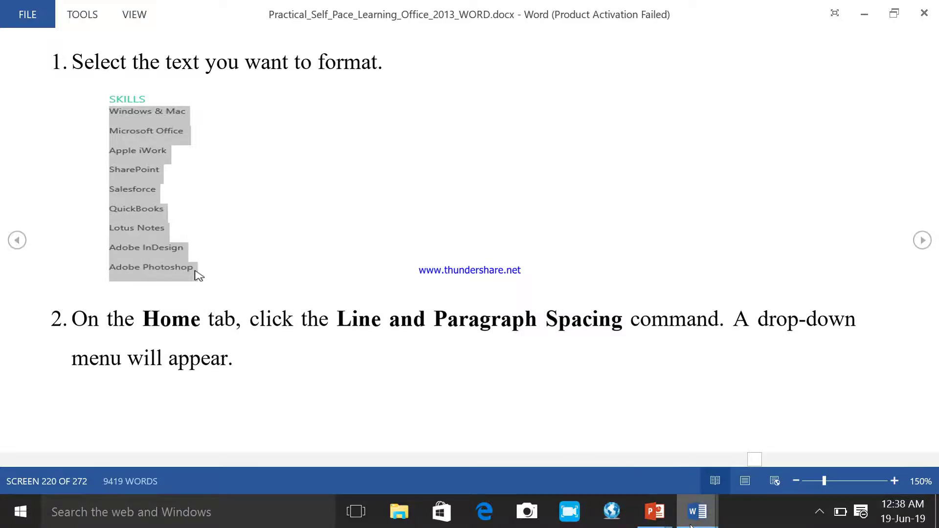
left_click(697, 511)
left_click(731, 474)
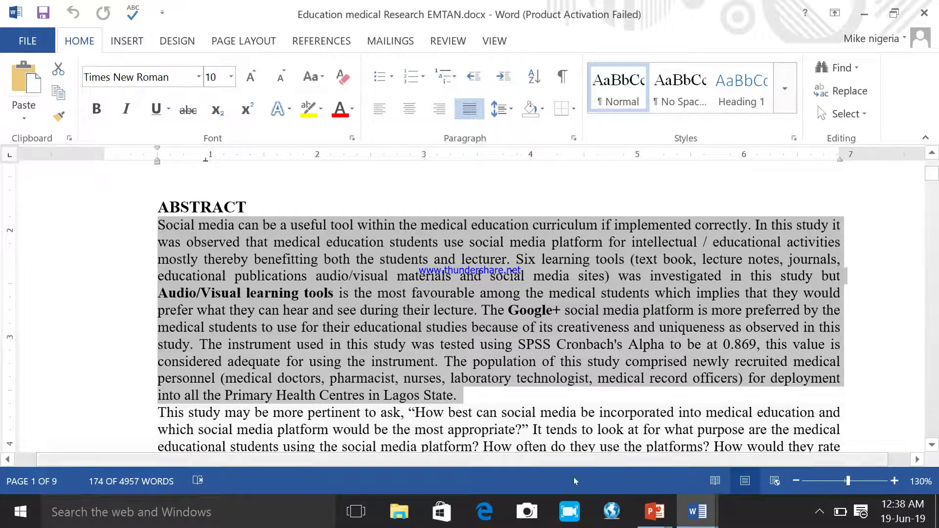
left_click(710, 522)
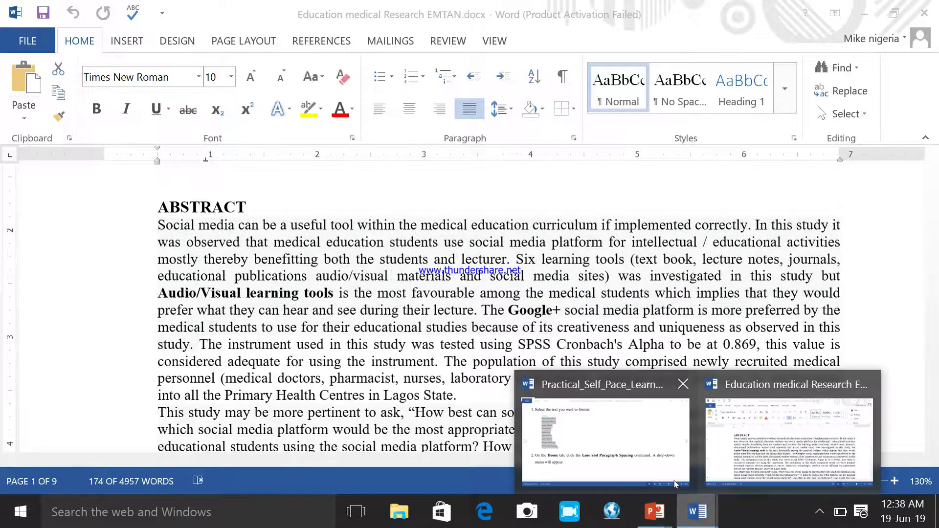
left_click(631, 423)
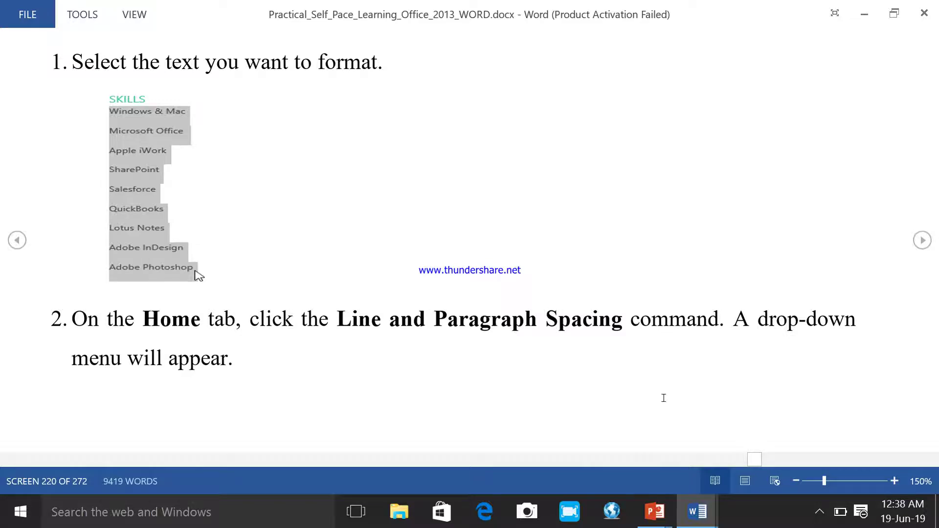
Step: Return to the research document and display the line spacing choices for the selected abstract paragraph
left_click(693, 519)
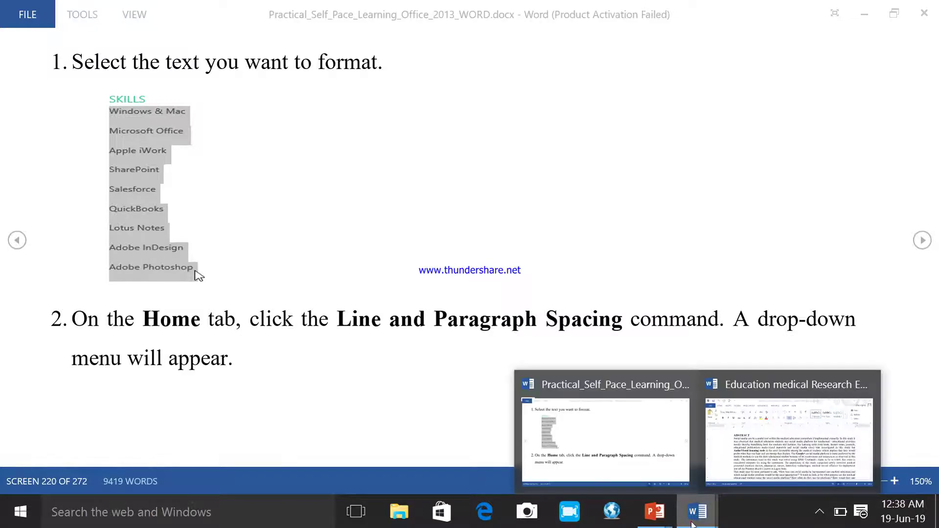
left_click(723, 465)
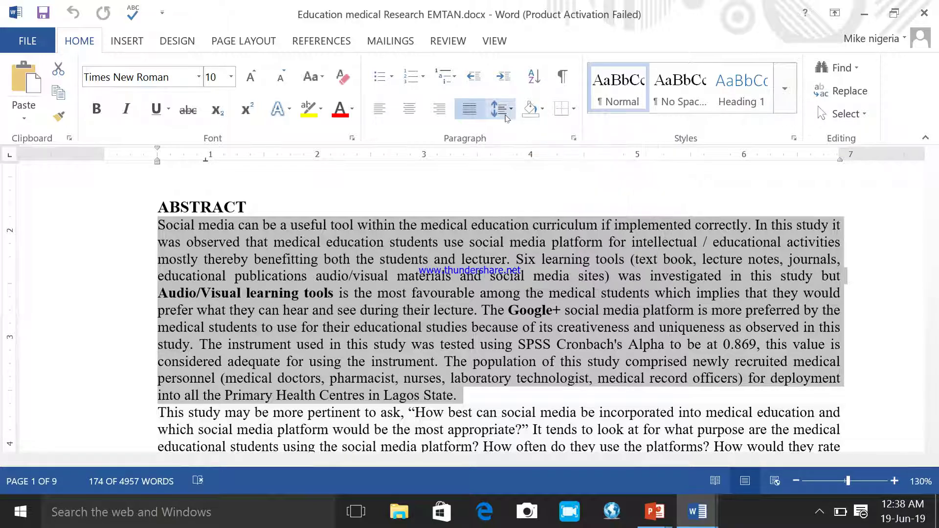
left_click(510, 110)
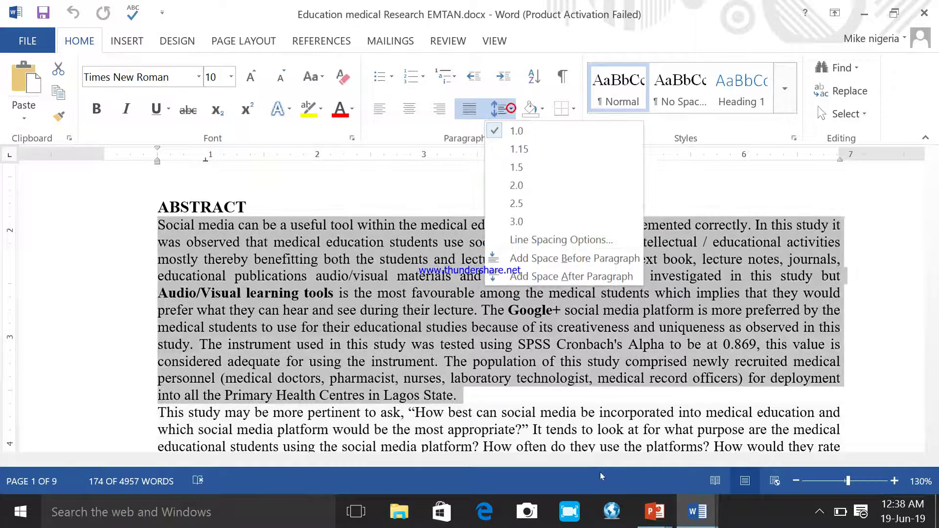
Step: Switch to the guide document and read steps 3 and 4 on previewing and choosing a line spacing
left_click(697, 513)
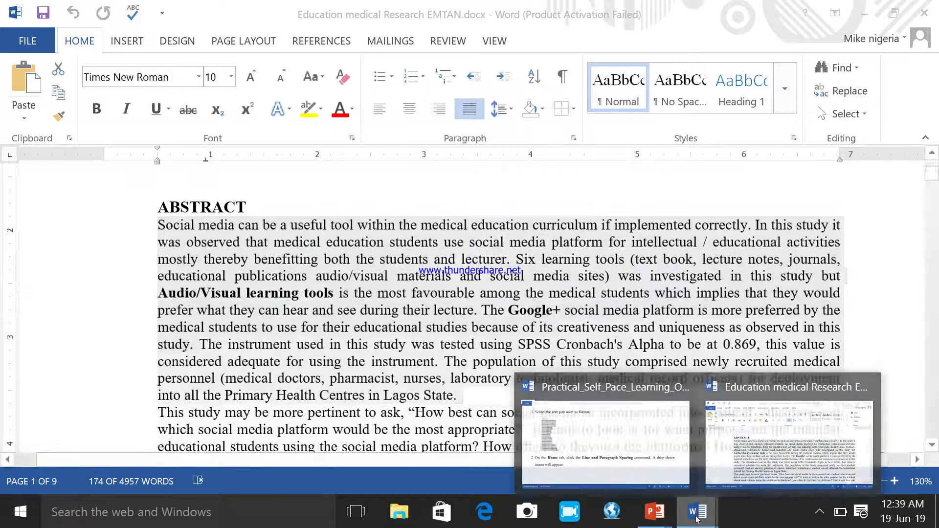
left_click(643, 459)
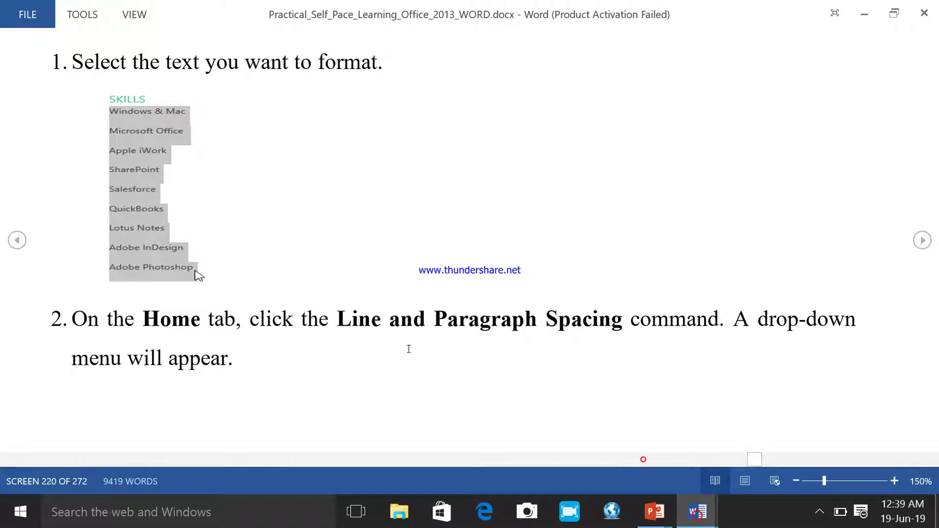
left_click(921, 241)
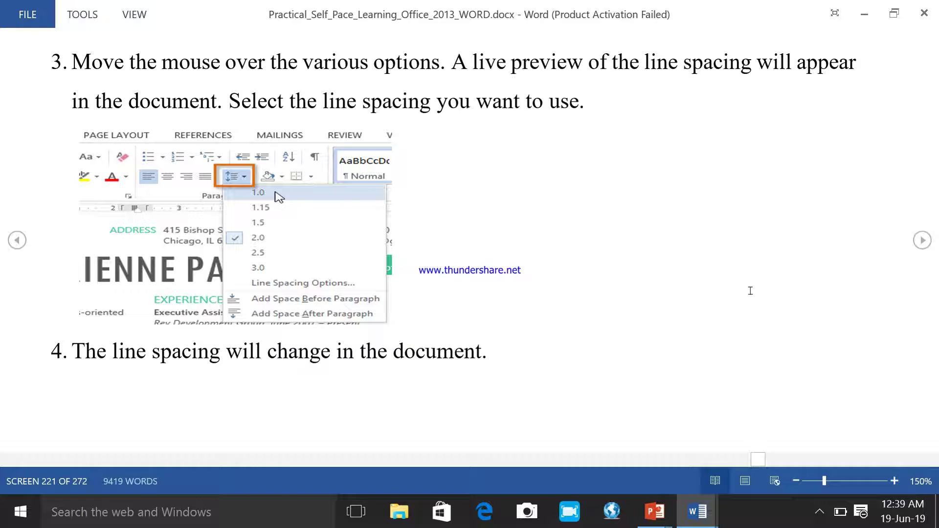
left_click(922, 240)
left_click(17, 239)
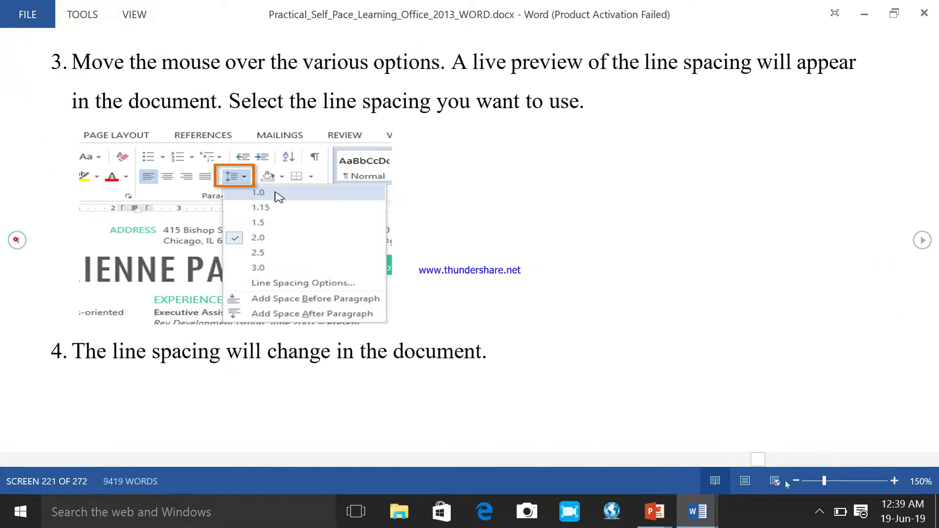
Step: Set the line spacing of the selected first abstract paragraph in the research document to 2.0 and review the whole paragraph
left_click(697, 511)
left_click(773, 415)
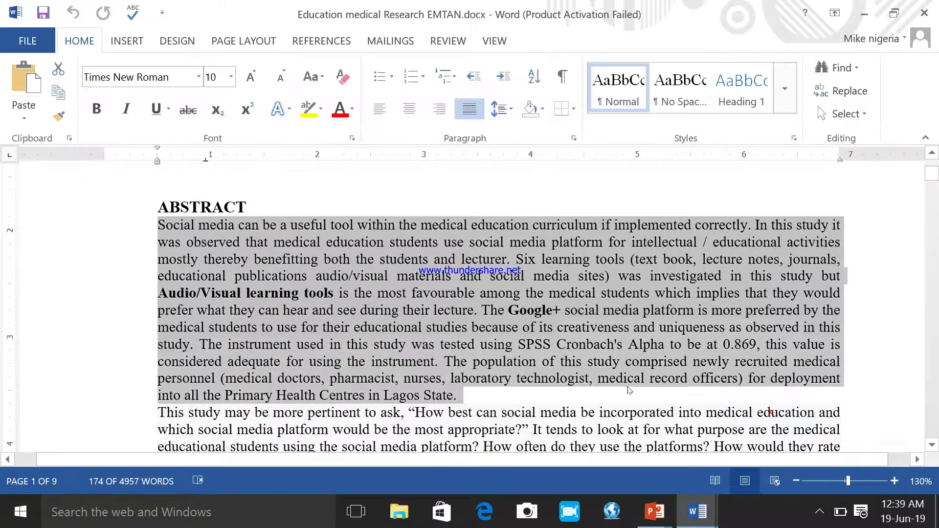
left_click(509, 114)
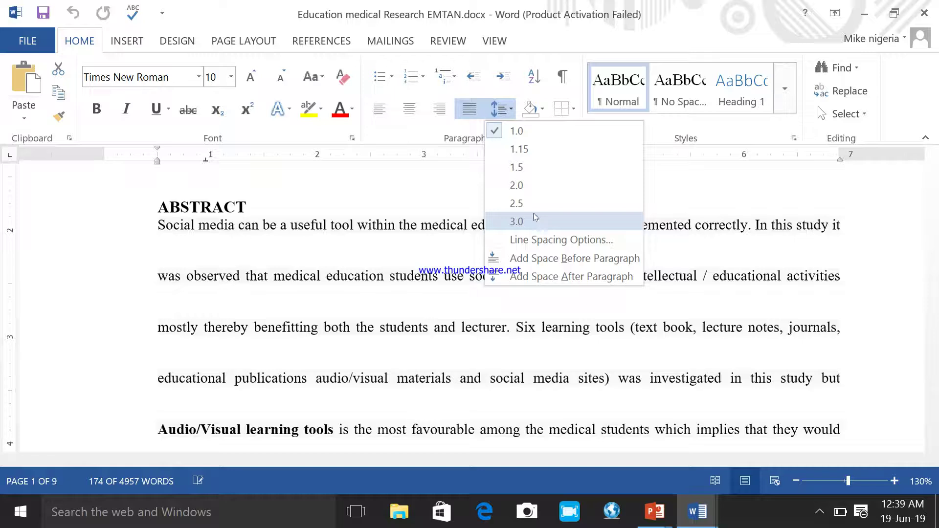
left_click(527, 187)
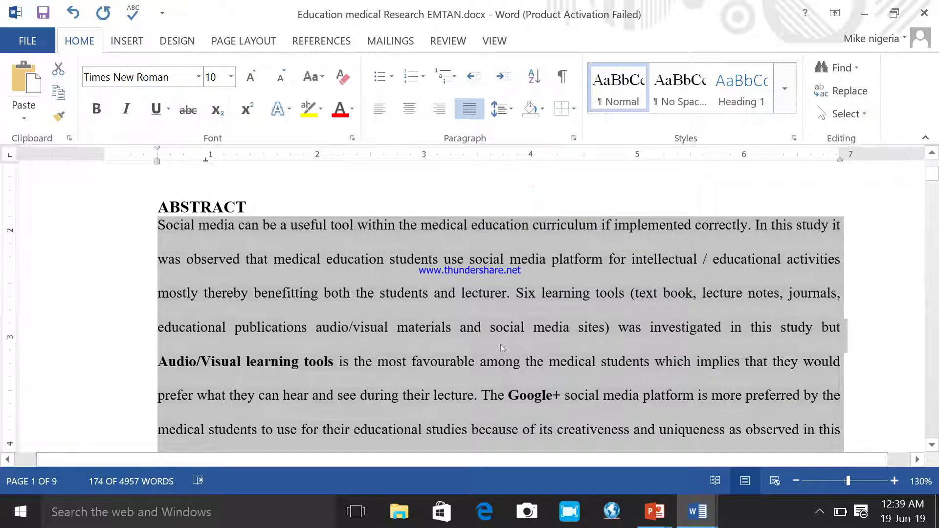
scroll(500, 344, "down", 6)
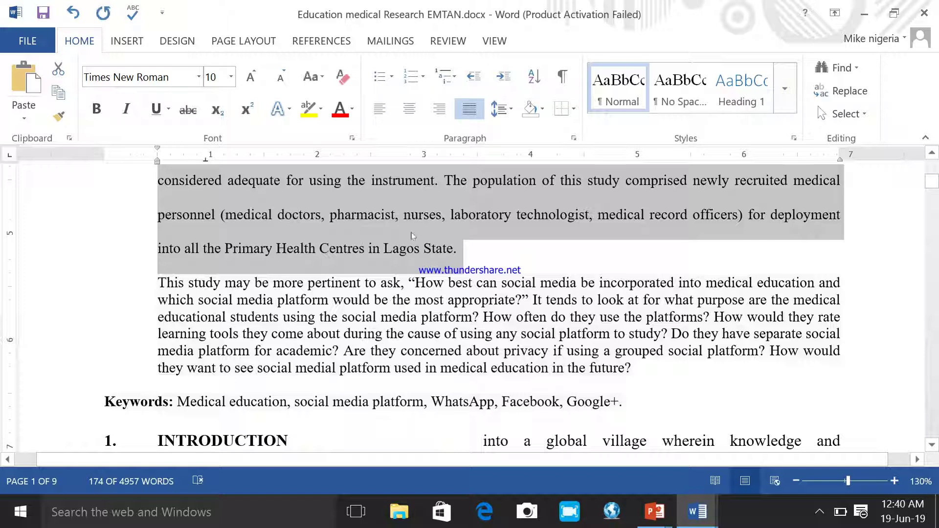
Step: Return to the start of the abstract and check the line spacing choices for the selected paragraph without changing them
scroll(424, 225, "up", 4)
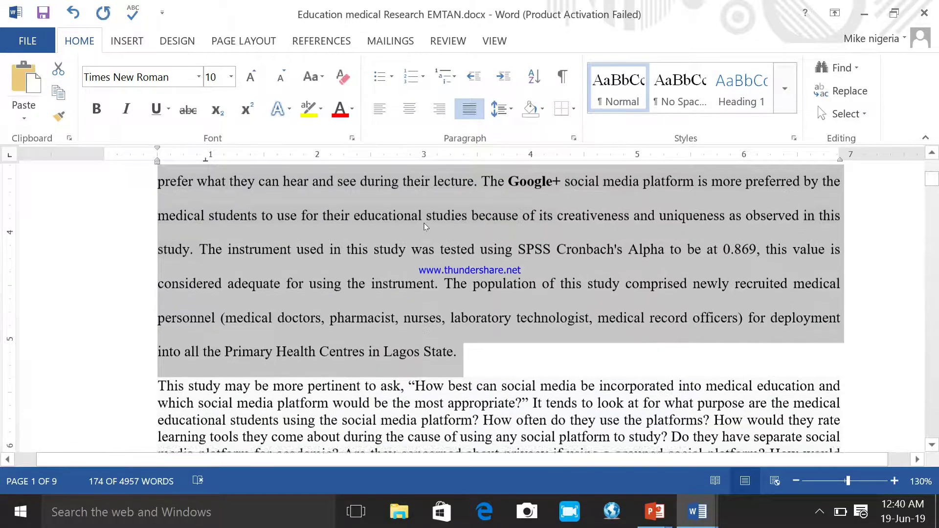
scroll(425, 225, "up", 2)
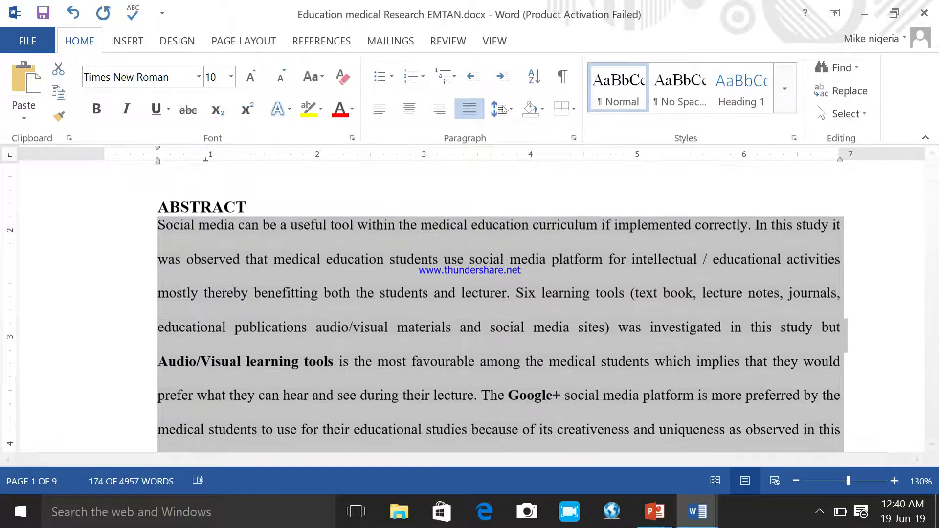
left_click(511, 113)
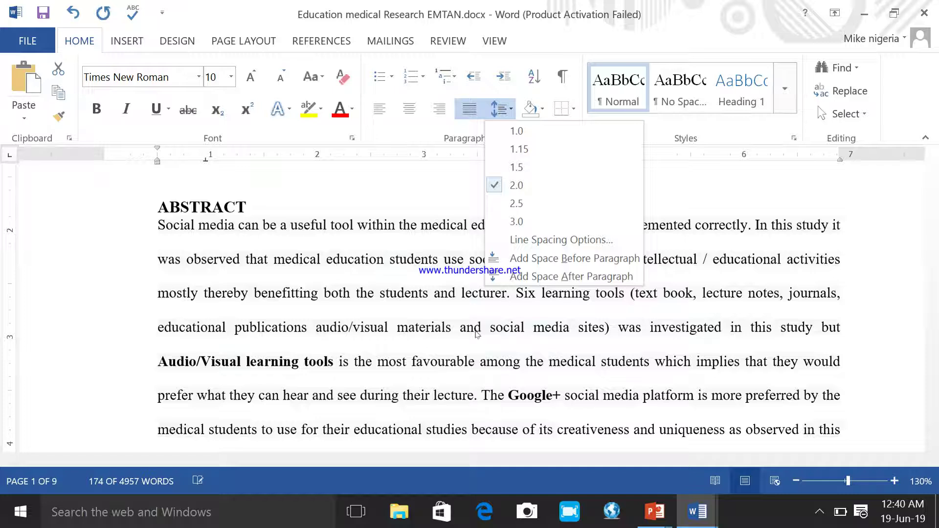
left_click(475, 328)
Step: Switch to the guide document and read the section on fine tuning line spacing, including the Exactly, At least and Multiple options
left_click(696, 511)
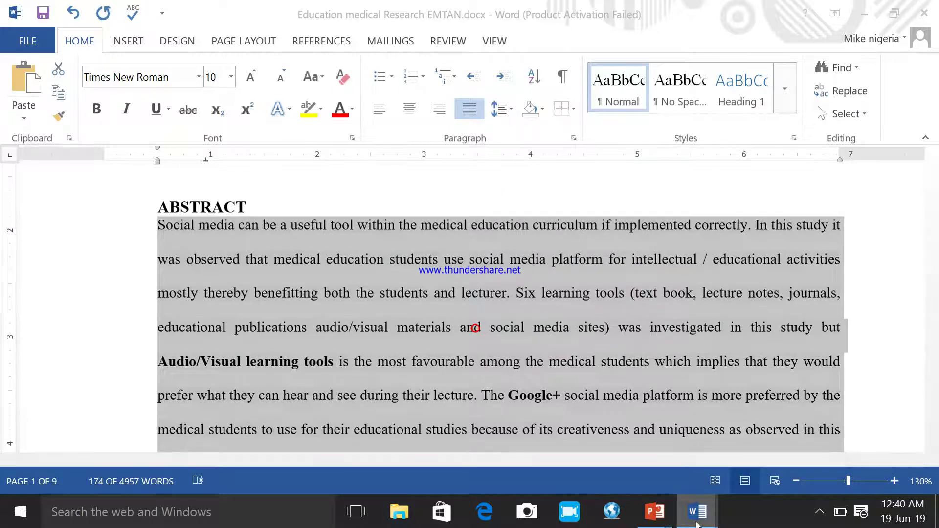
left_click(607, 455)
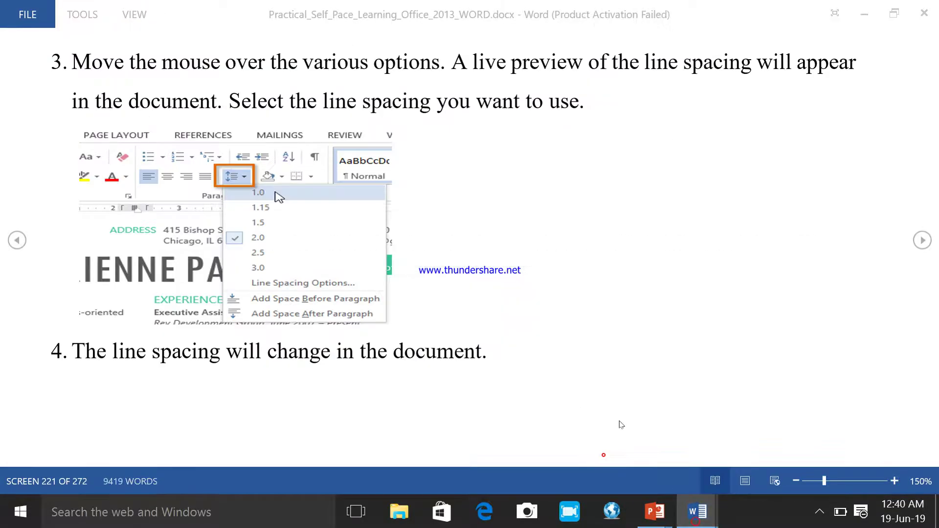
left_click(922, 240)
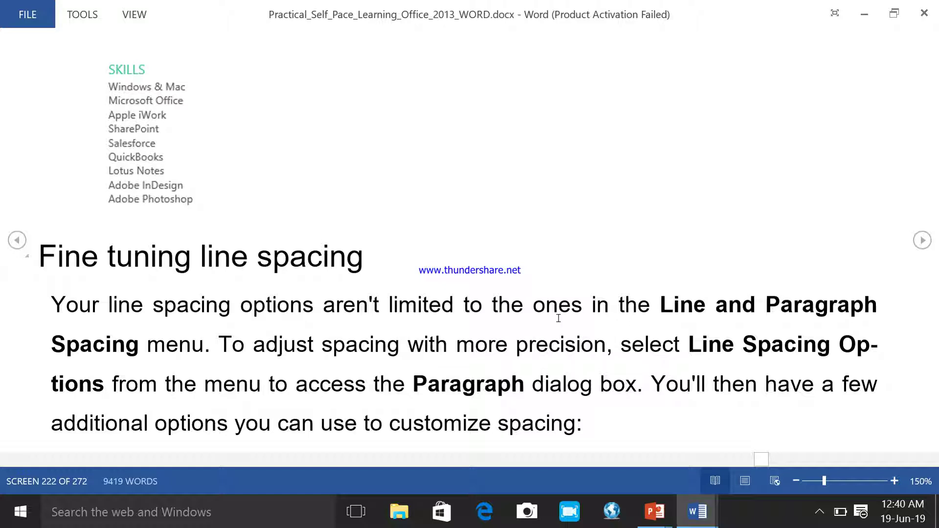
scroll(558, 318, "down", 1)
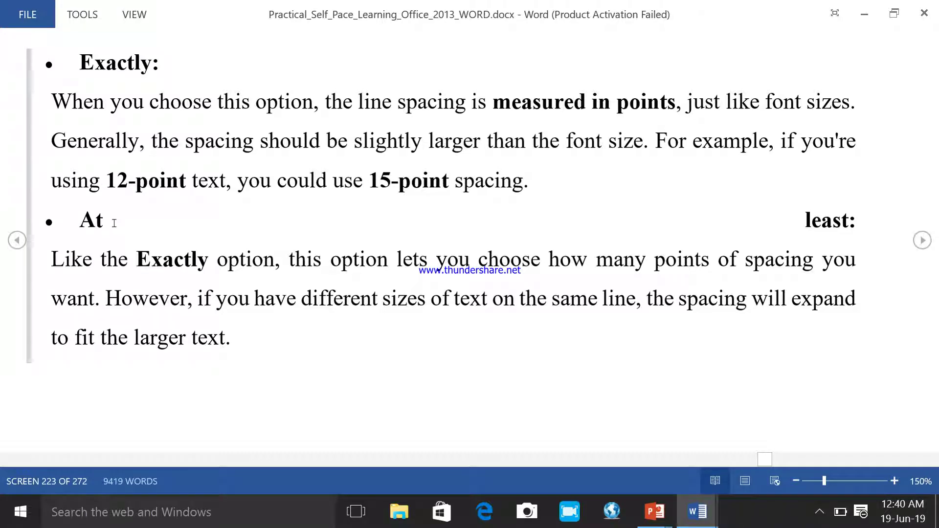
scroll(458, 188, "down", 1)
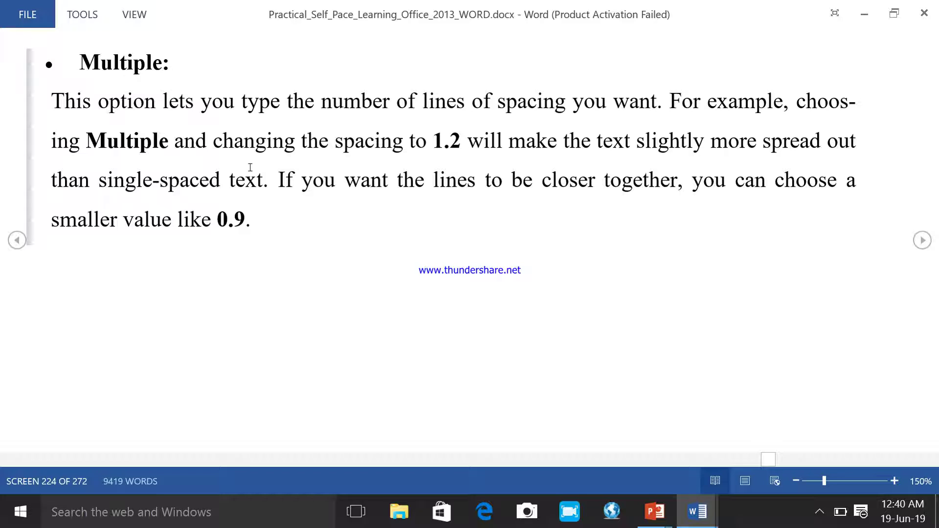
scroll(250, 168, "down", 1)
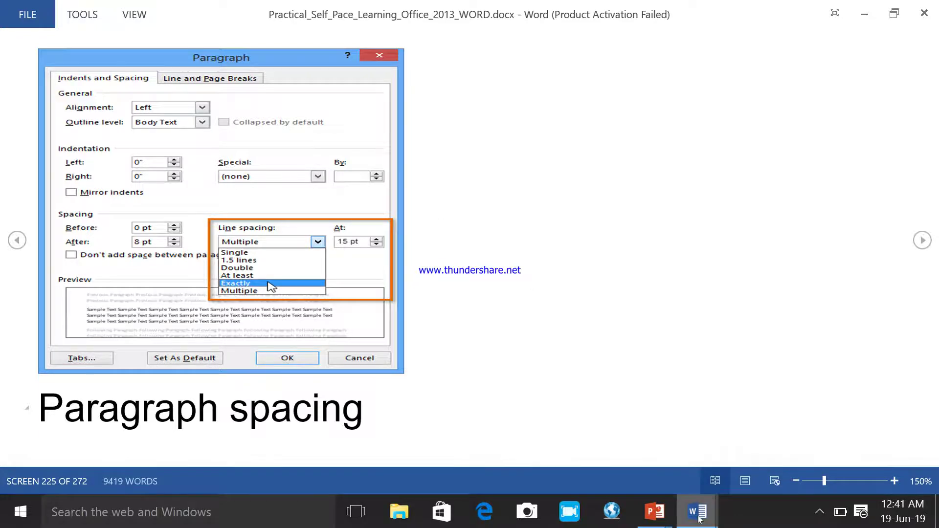
Step: Return to the research document and, through Line Spacing Options, set the selected abstract paragraph's line spacing to Multiple at 1
mouse_move(698, 511)
left_click(756, 447)
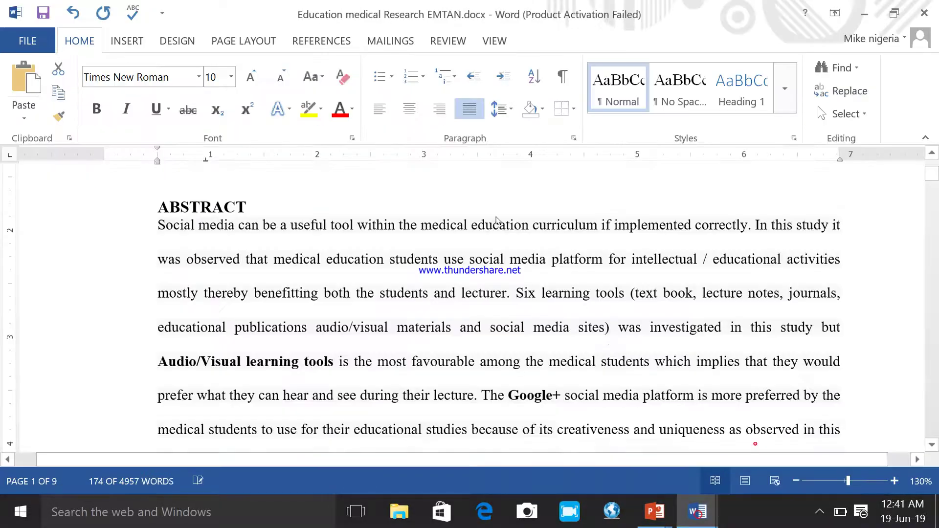
triple_click(755, 443)
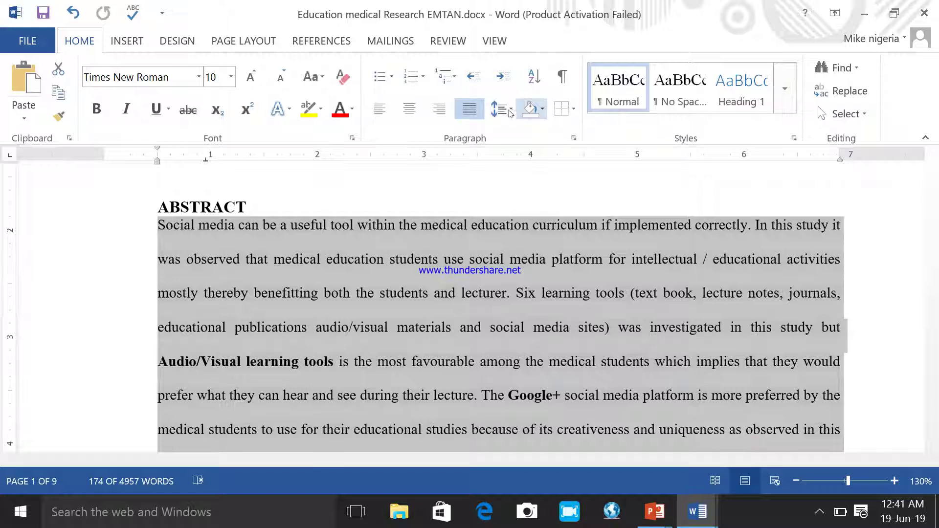
left_click(510, 110)
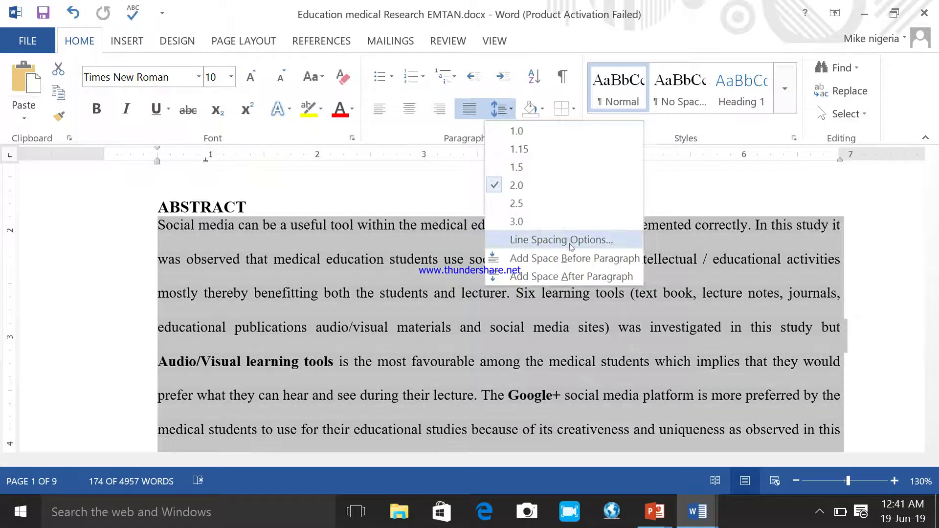
left_click(569, 243)
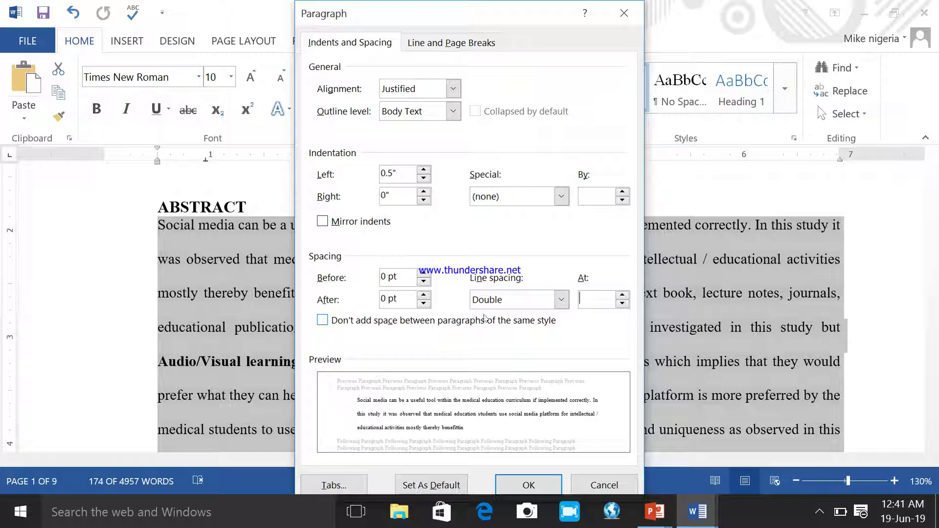
left_click(562, 303)
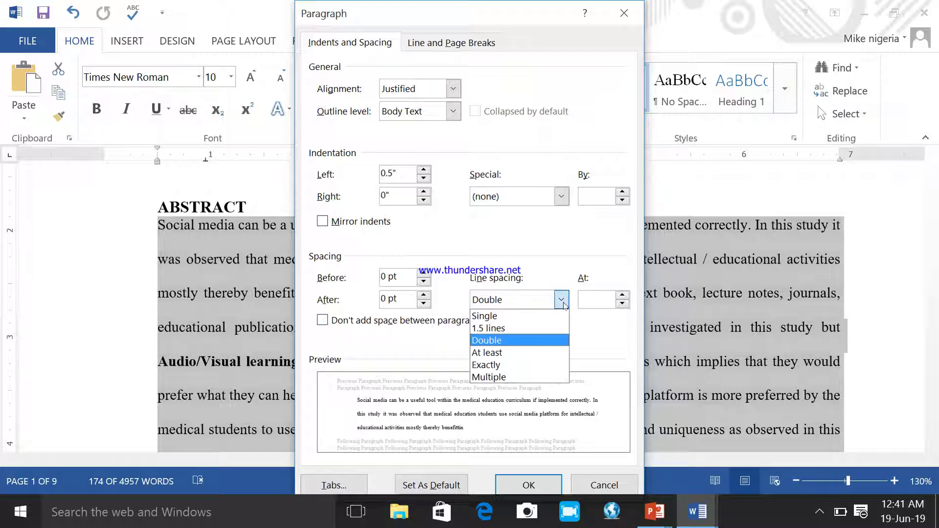
left_click(502, 329)
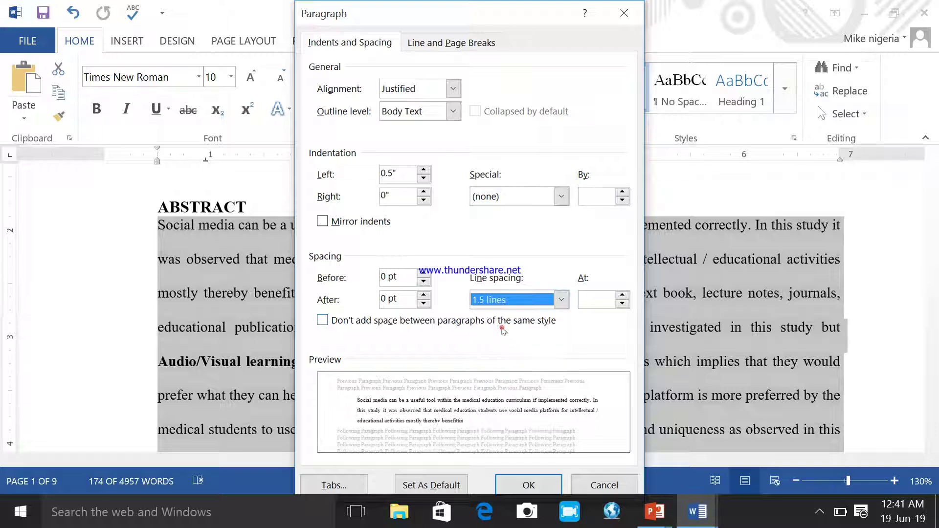
left_click(622, 295)
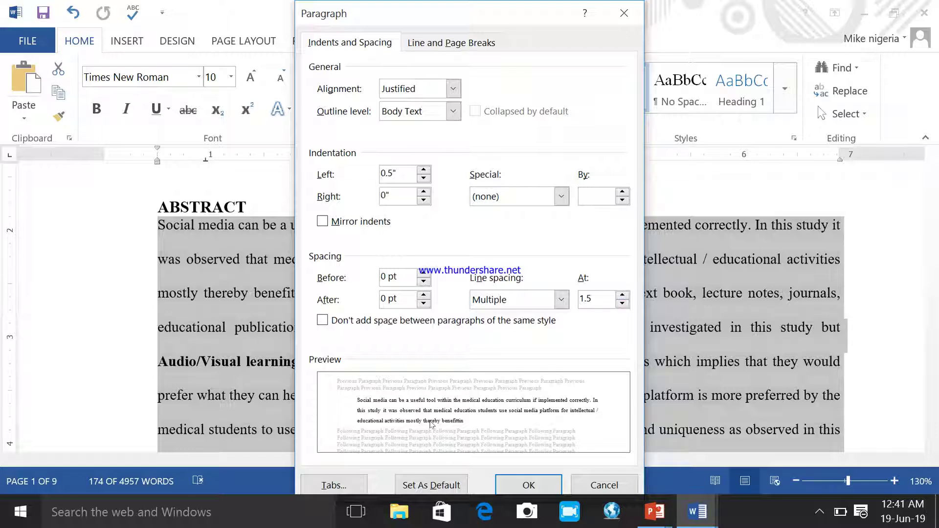
left_click(622, 303)
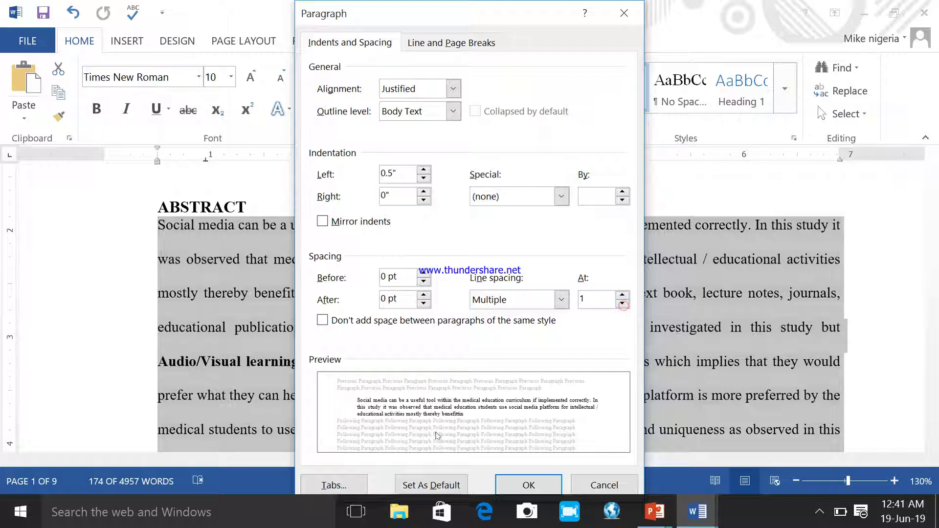
Step: Set the abstract paragraph's spacing to 24 pt before and 18 pt after, apply the settings and review the paragraph
left_click(424, 273)
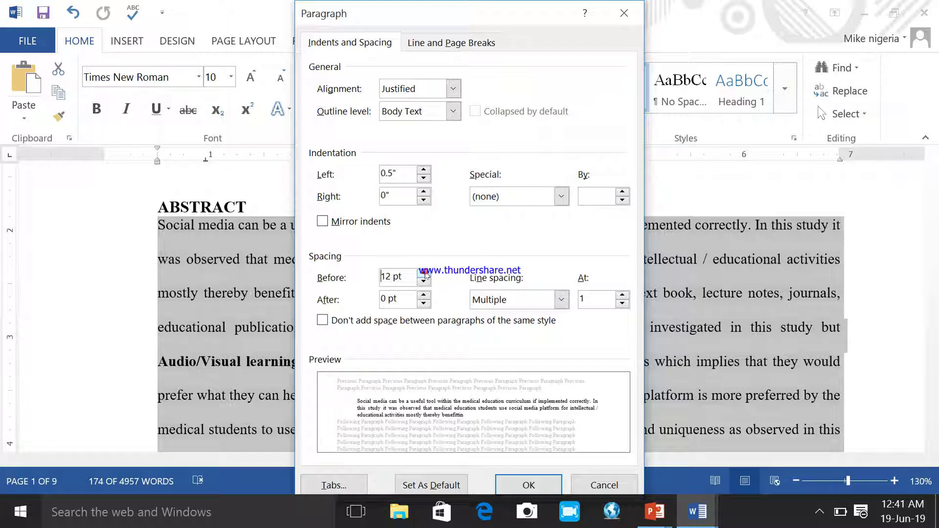
left_click(424, 273)
left_click(424, 272)
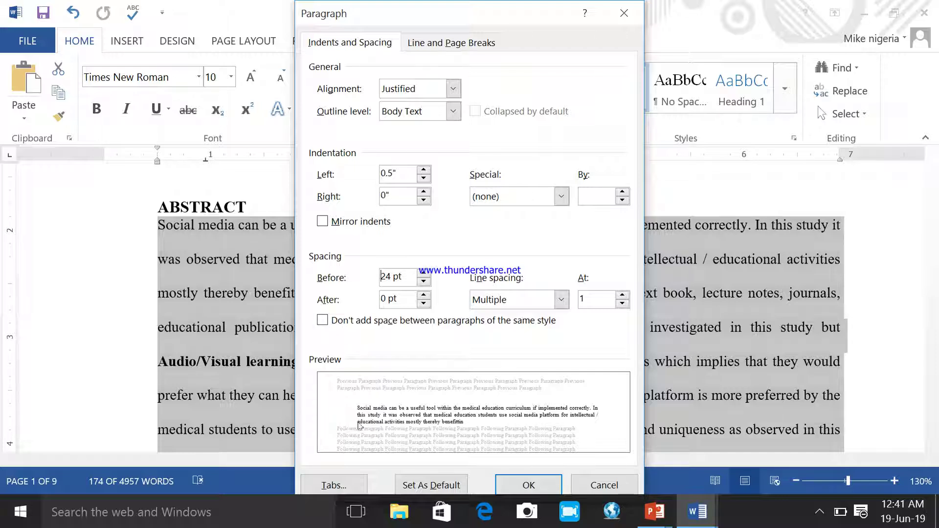
left_click(421, 303)
left_click(424, 296)
left_click(426, 295)
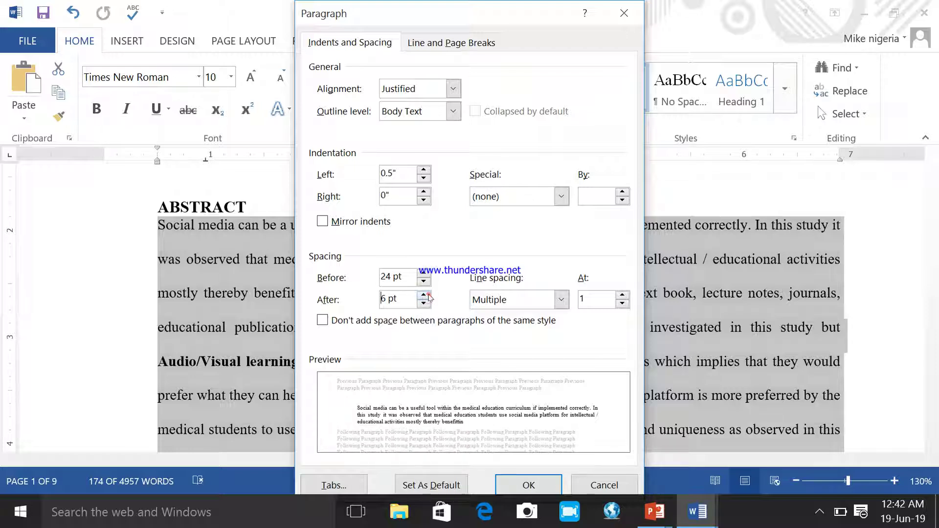
left_click(428, 295)
left_click(428, 295)
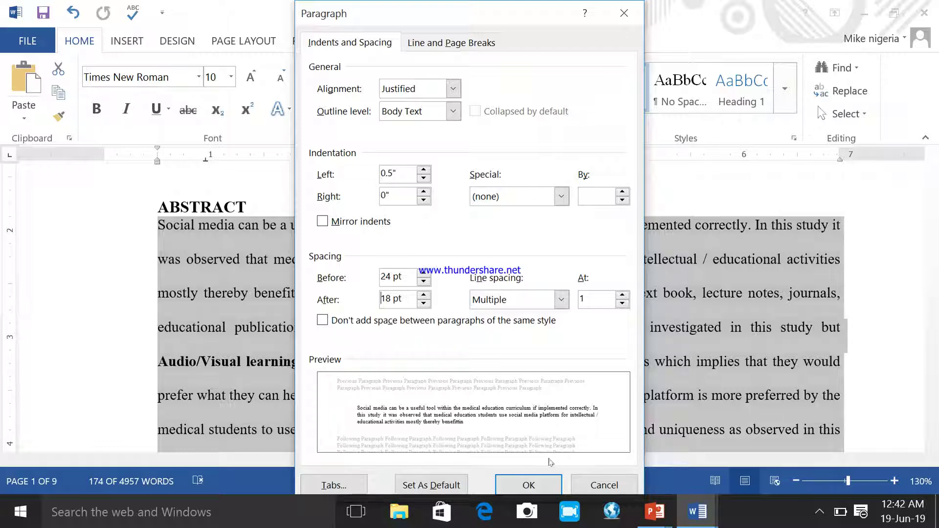
left_click(521, 486)
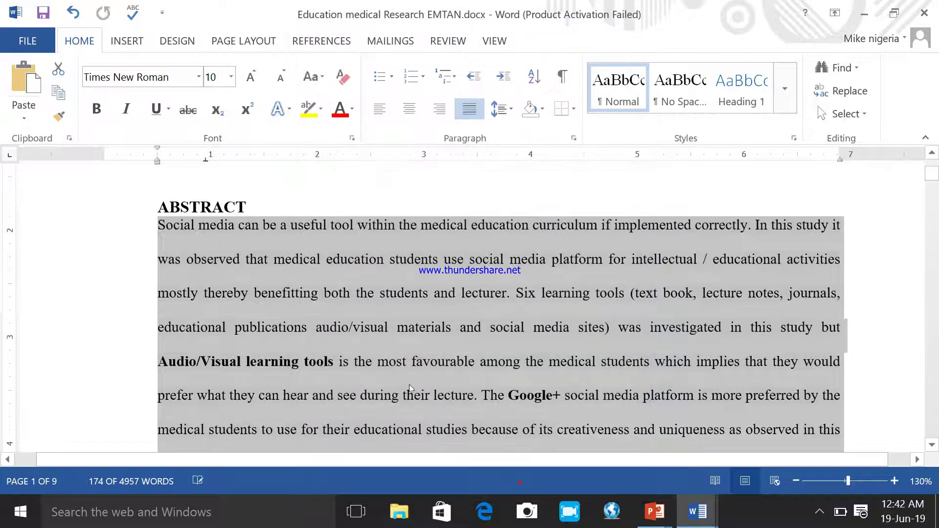
scroll(531, 260, "down", 1)
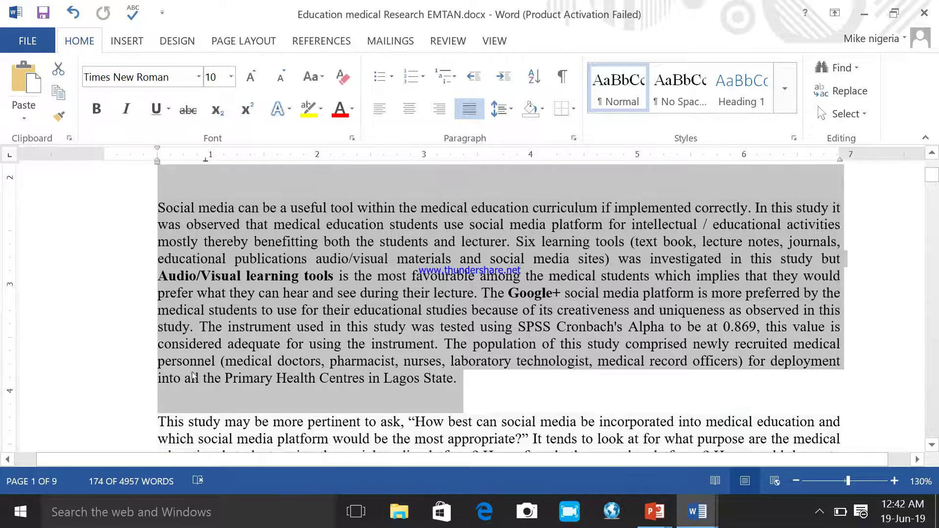
scroll(193, 377, "up", 1)
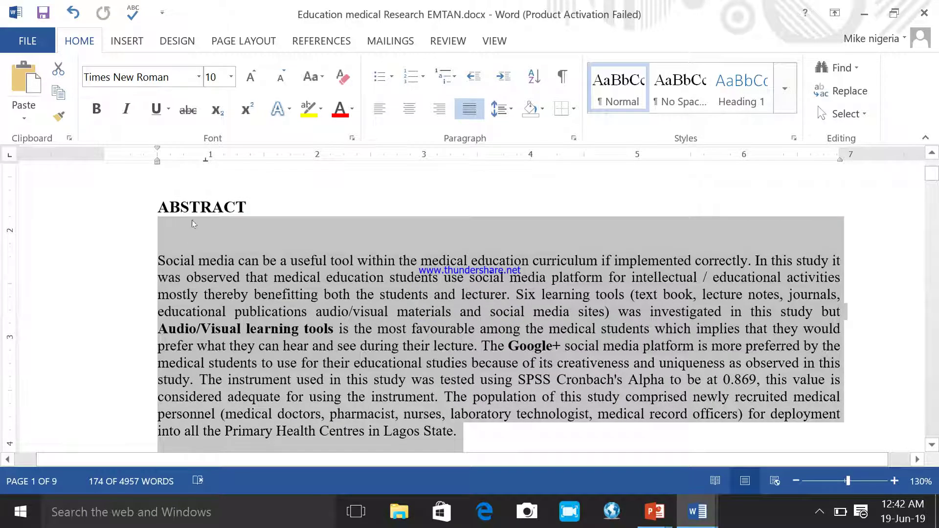
Step: Set the line spacing of the selected abstract paragraph to 1.5 and review the space around it
left_click(504, 109)
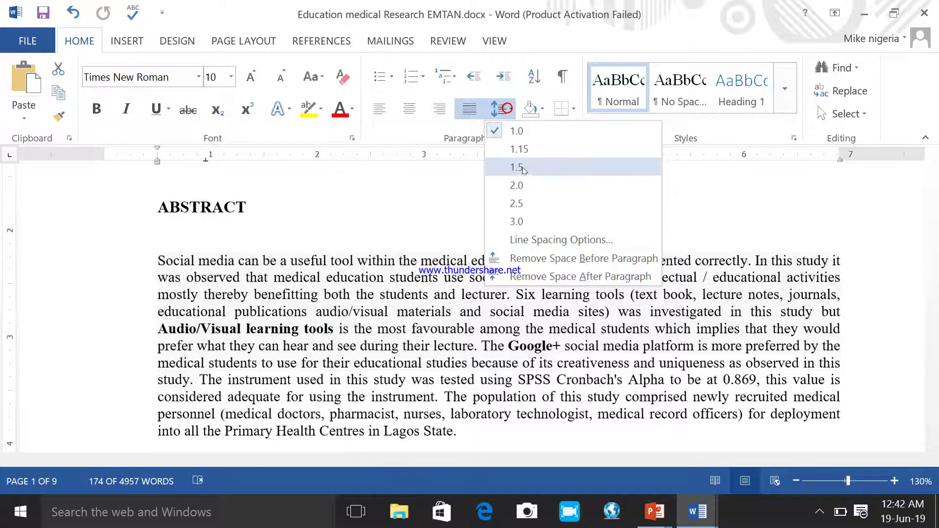
left_click(449, 306)
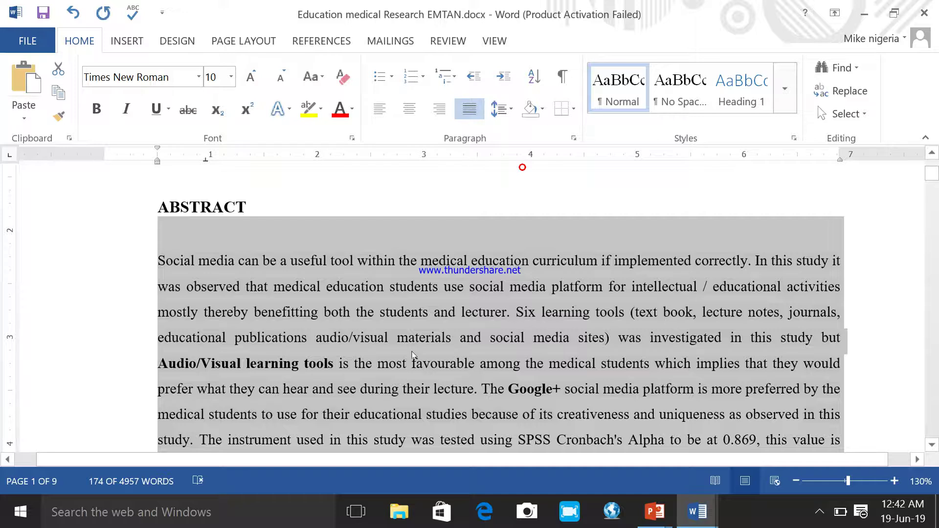
scroll(412, 355, "down", 5)
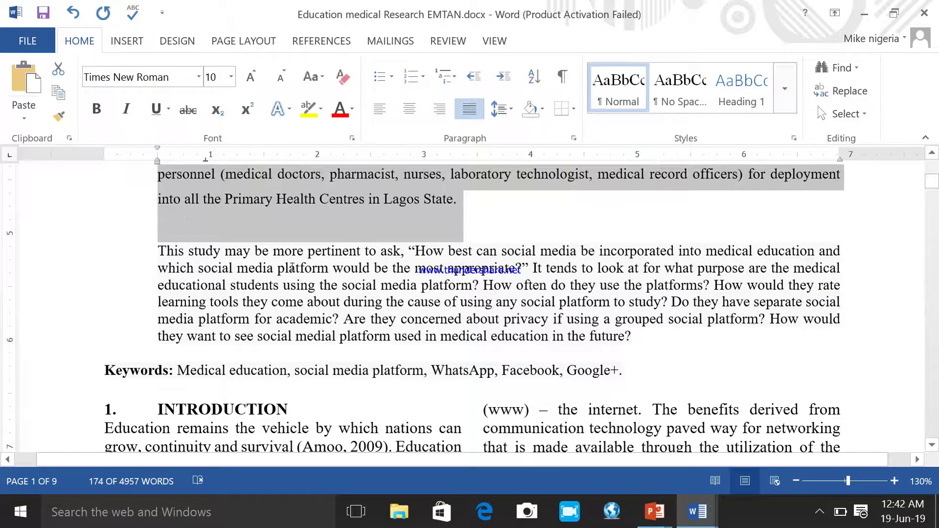
scroll(292, 268, "up", 5)
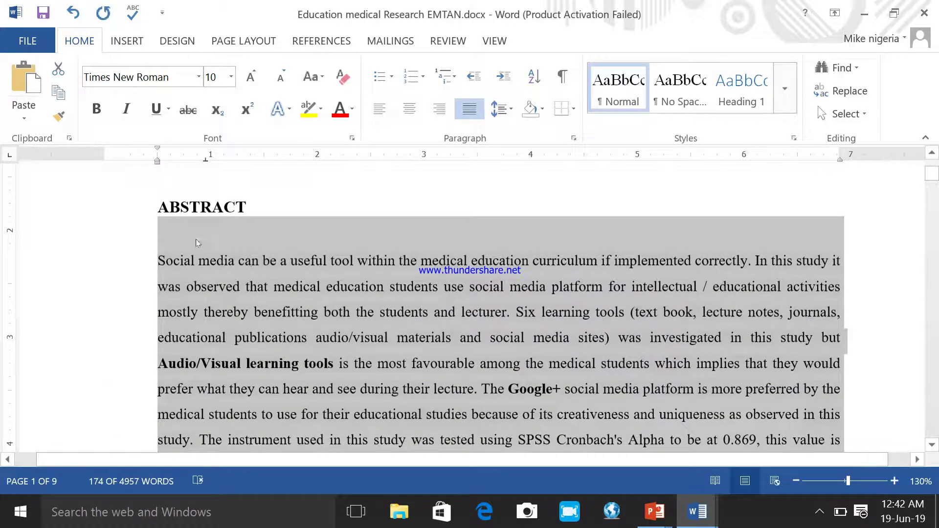
Step: Switch to the guide document and read the paragraph spacing section, from its introduction and formatting steps through to the Challenge exercises
left_click(697, 511)
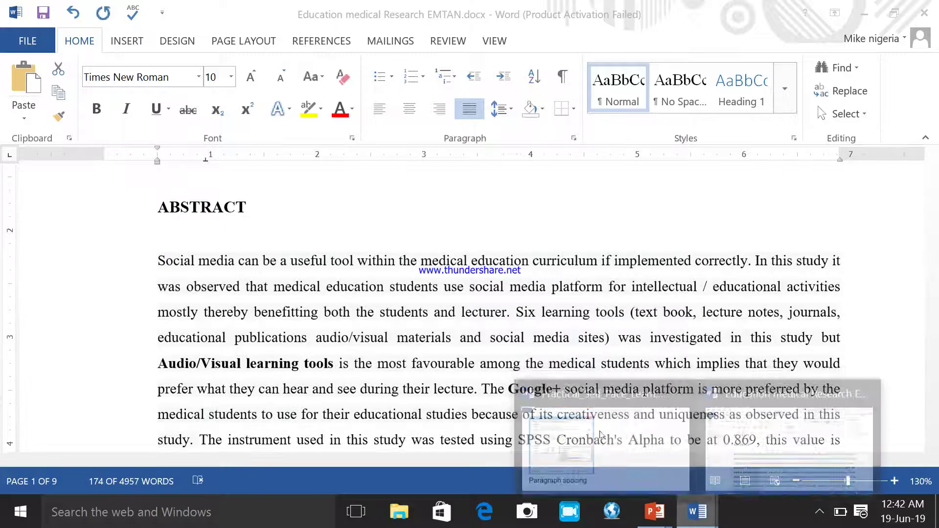
left_click(612, 450)
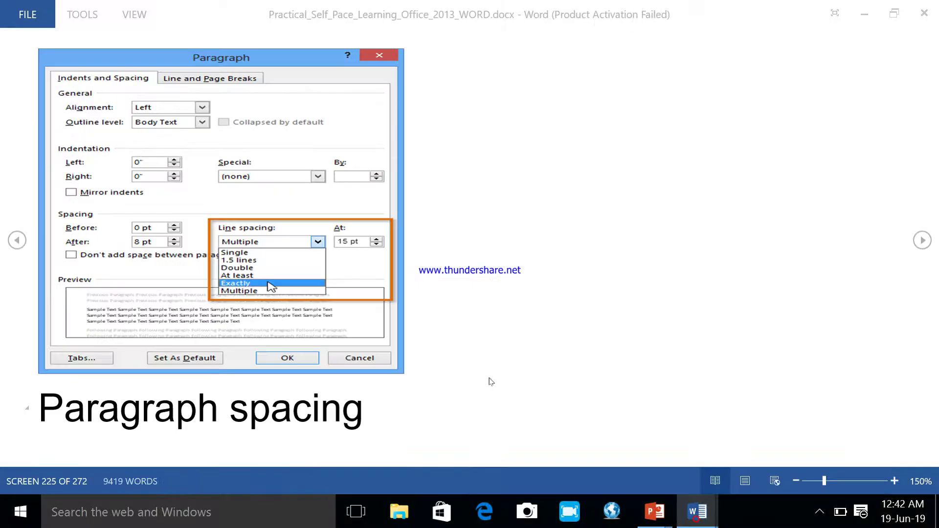
left_click(922, 241)
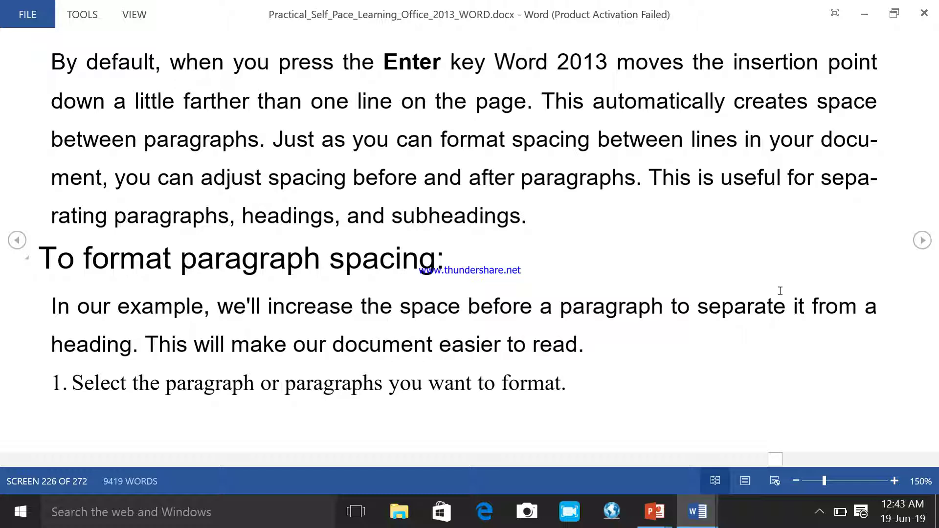
scroll(893, 245, "down", 1)
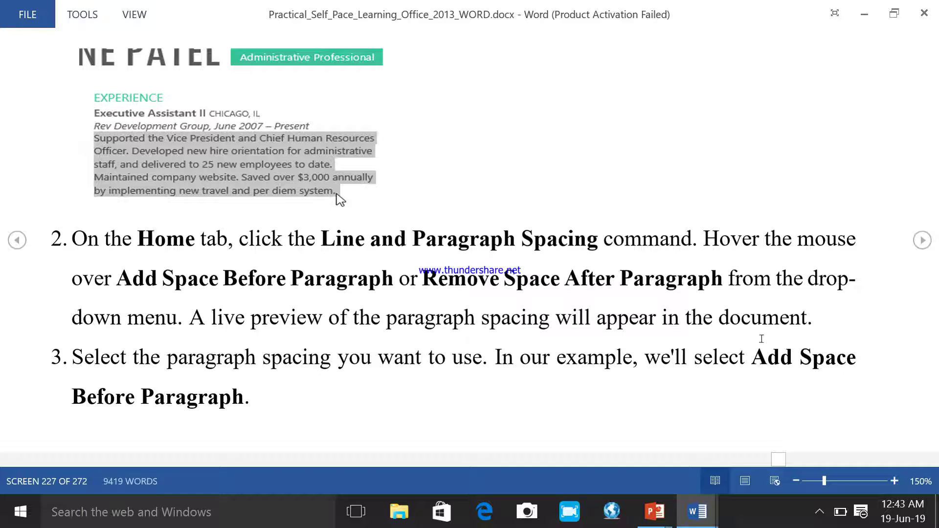
scroll(762, 281, "down", 1)
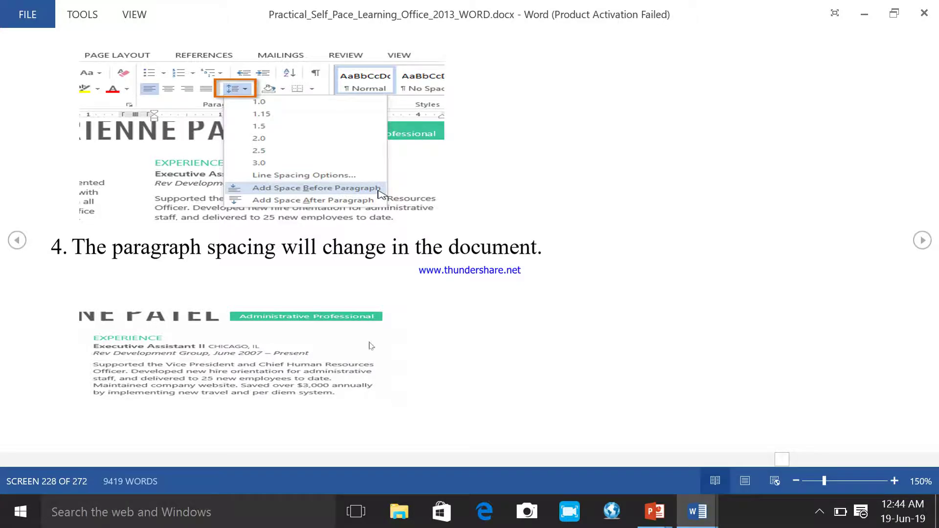
scroll(414, 323, "down", 1)
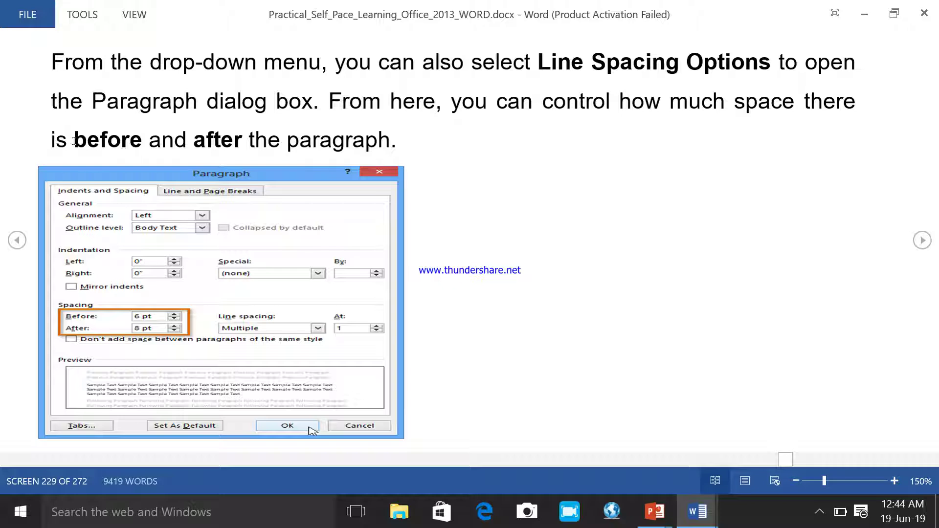
scroll(351, 159, "down", 1)
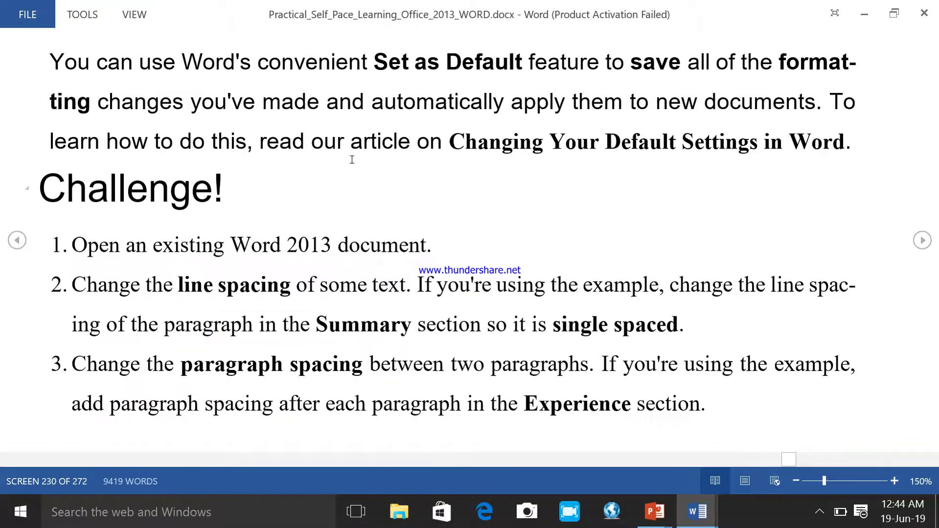
Step: Reread the guide's Paragraph dialog instructions for space before and after, along with the Challenge exercises
scroll(351, 159, "up", 1)
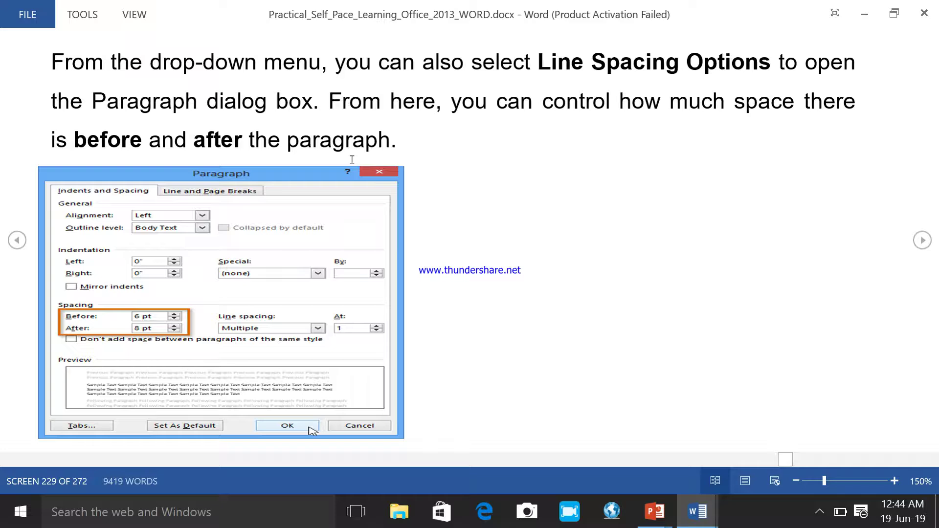
scroll(351, 159, "down", 1)
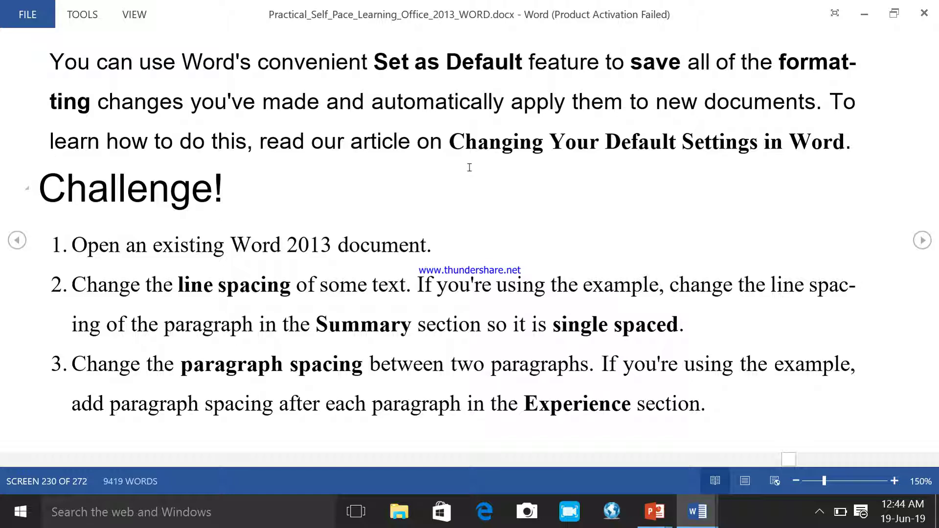
scroll(469, 167, "down", 1)
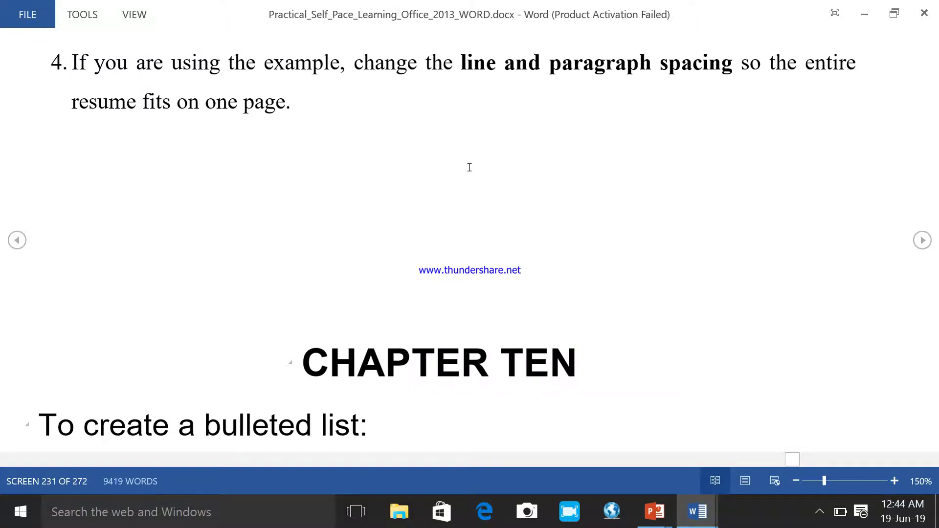
scroll(469, 167, "up", 1)
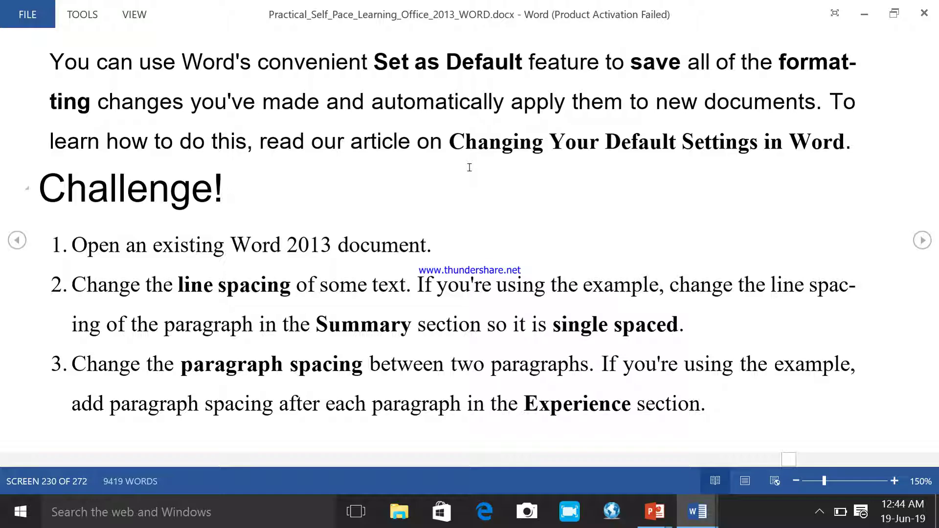
Step: Switch to the research document, select the whole abstract paragraph and look over its line and paragraph spacing options
mouse_move(697, 511)
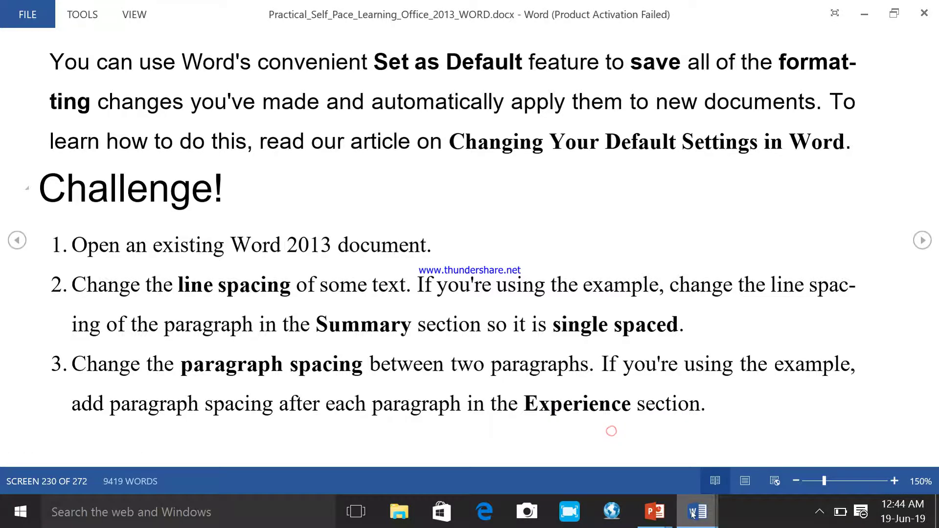
left_click(751, 433)
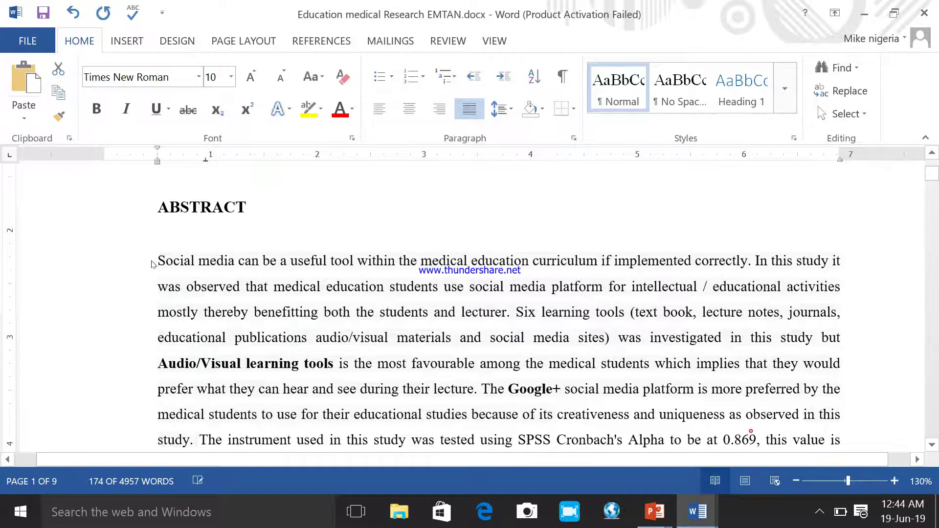
double_click(147, 259)
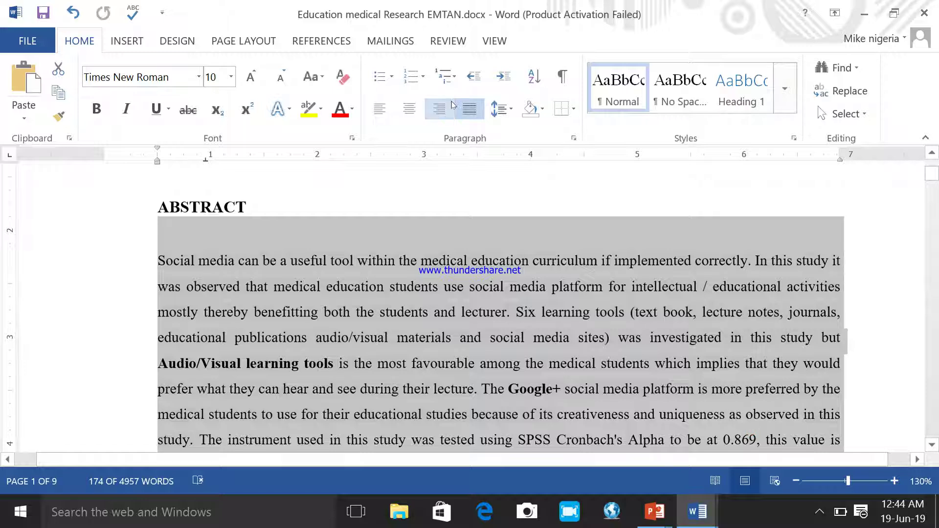
left_click(511, 111)
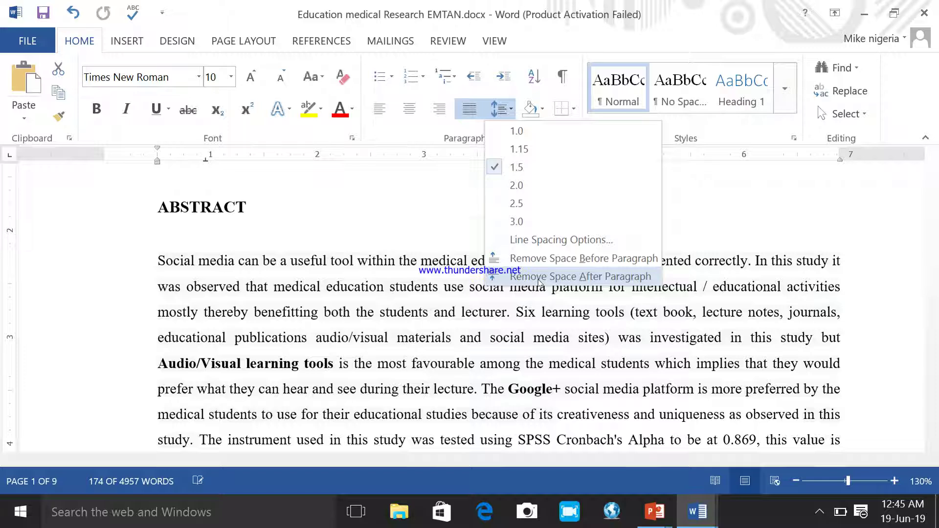
Step: With the whole abstract in view at 80% zoom, remove the space before the selected paragraph and add space before it again
left_click(793, 480)
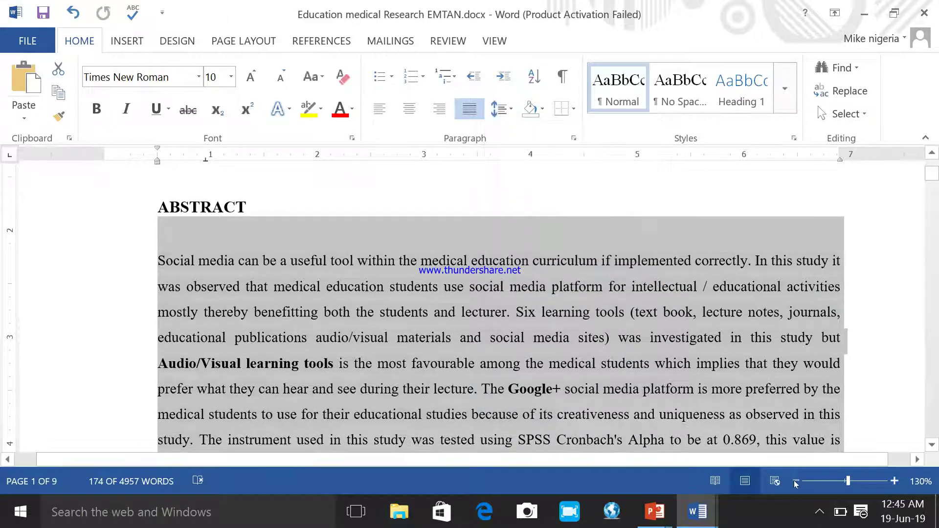
left_click(795, 481)
left_click(795, 481)
left_click(795, 481)
left_click(795, 481)
left_click(795, 481)
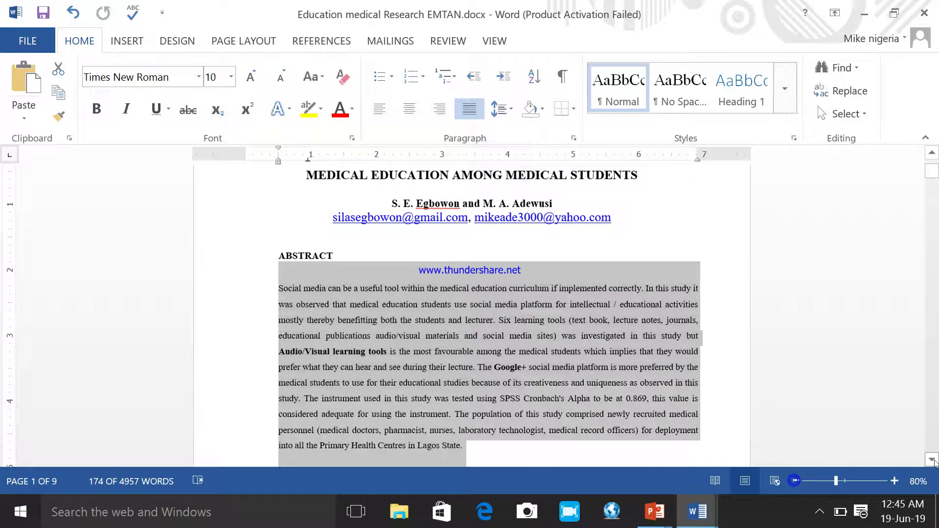
scroll(935, 461, "down", 2)
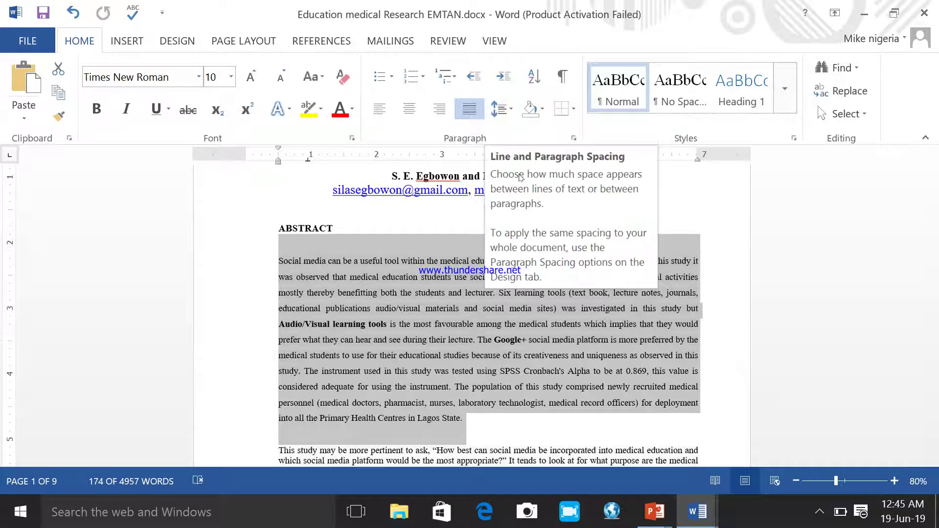
left_click(510, 109)
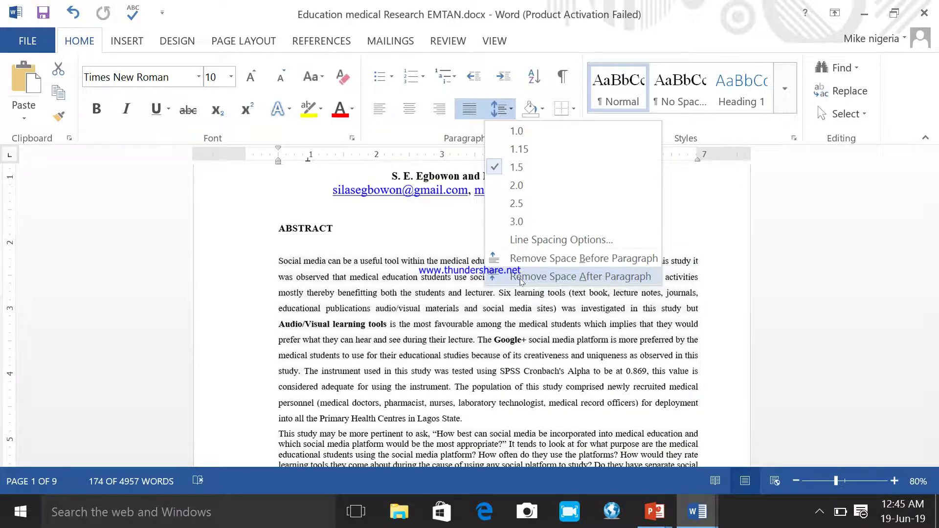
left_click(527, 258)
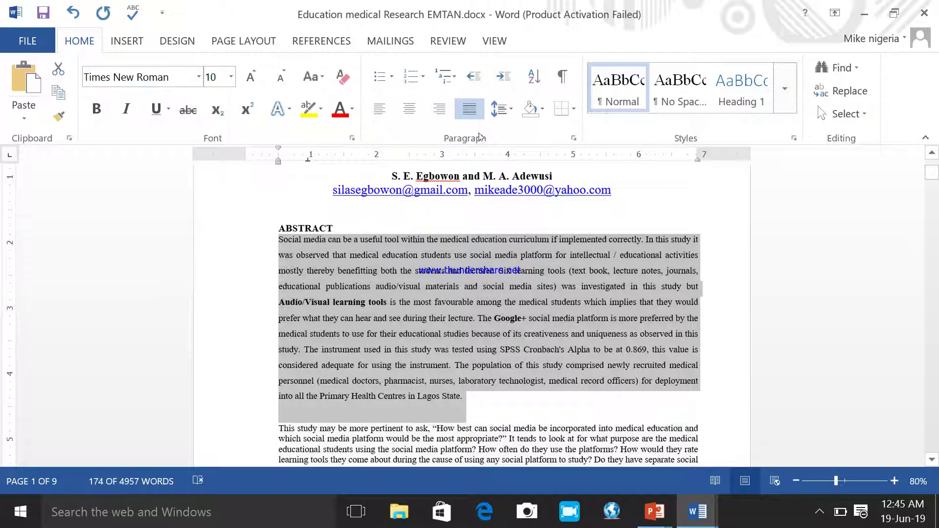
left_click(499, 108)
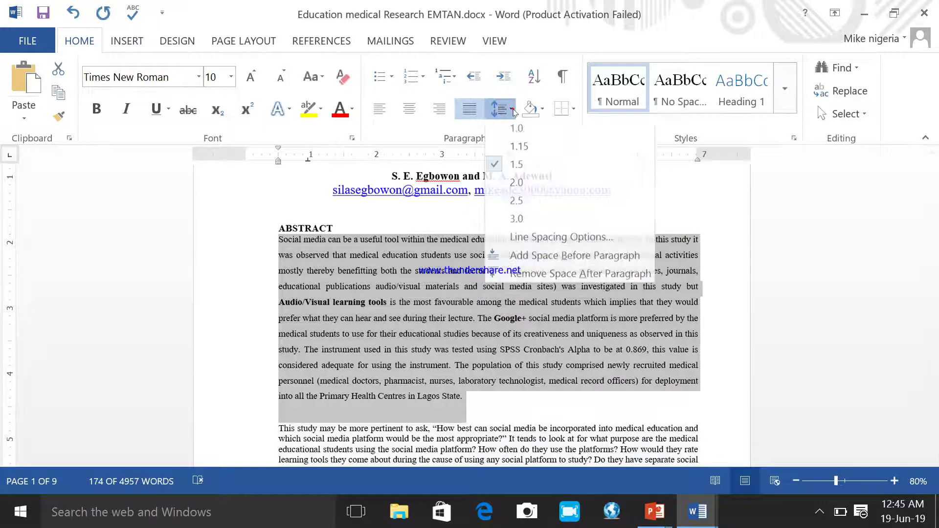
left_click(523, 259)
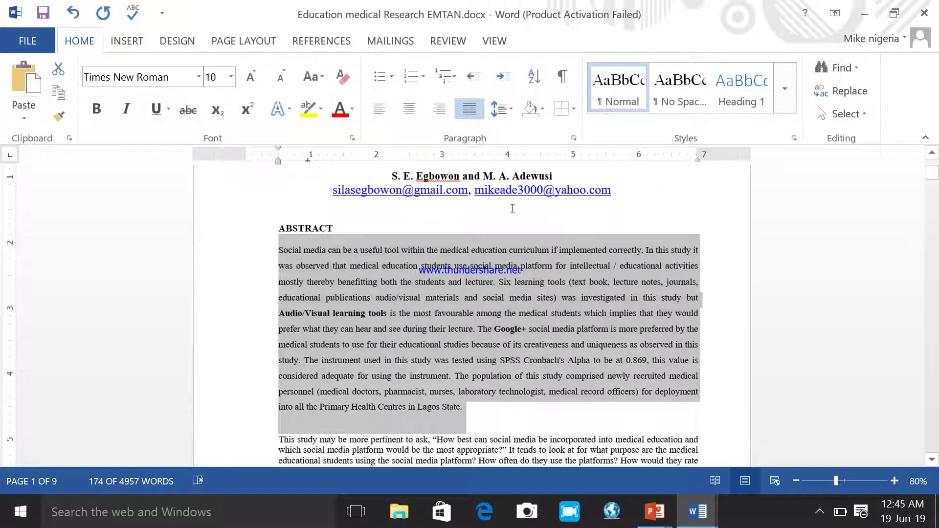
Step: Return to the guide document and read Challenge exercises 2 to 4, highlighting the Summary section single-spacing instruction
left_click(697, 512)
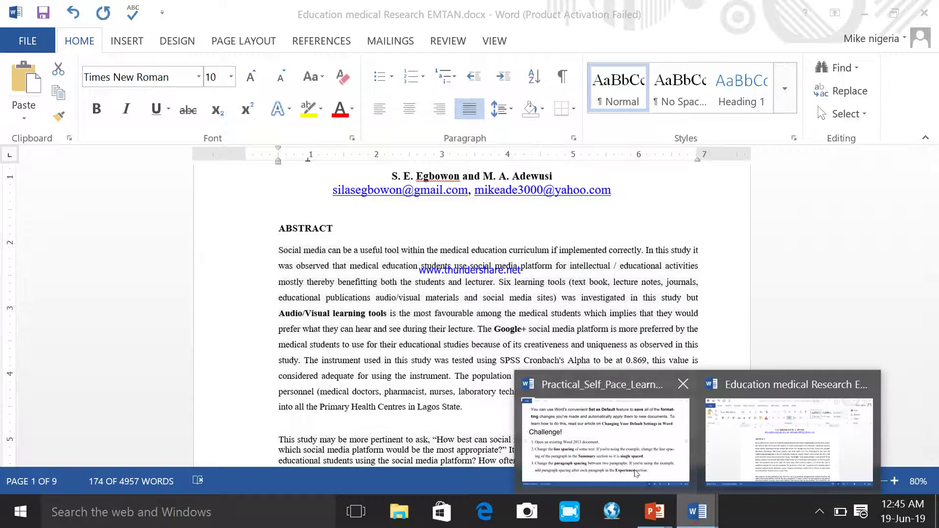
left_click(637, 423)
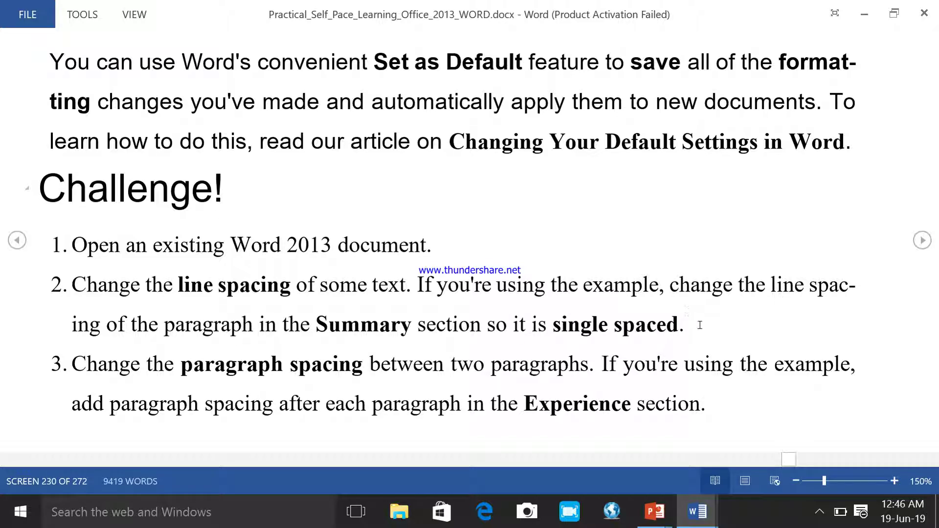
left_click_drag(700, 326, 369, 318)
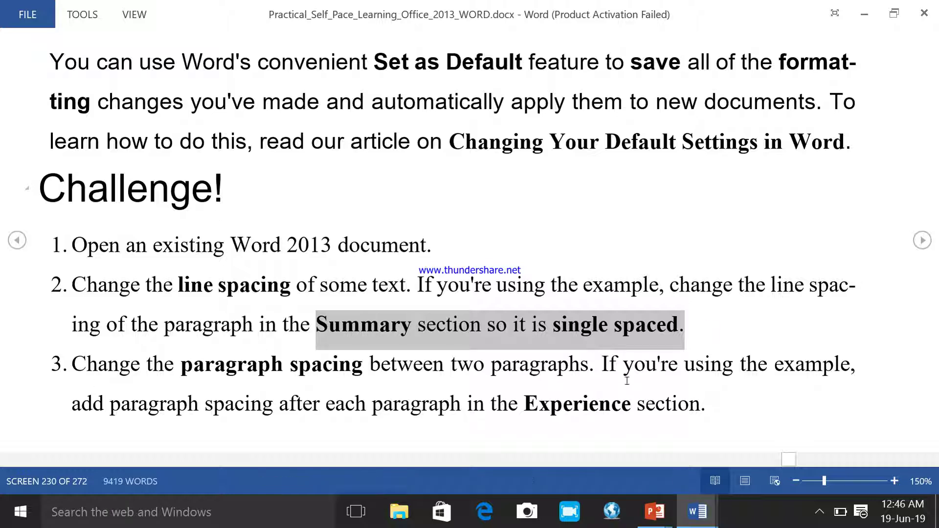
scroll(627, 380, "down", 1)
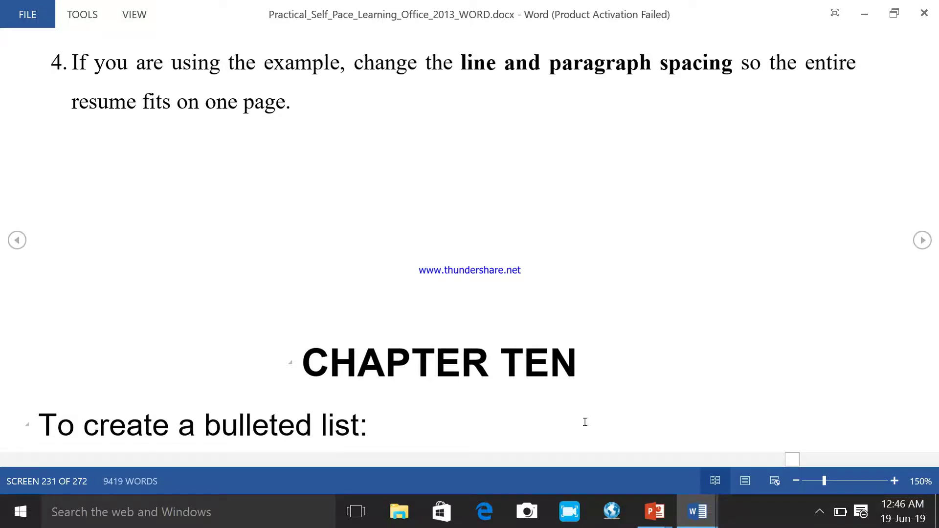
left_click(818, 518)
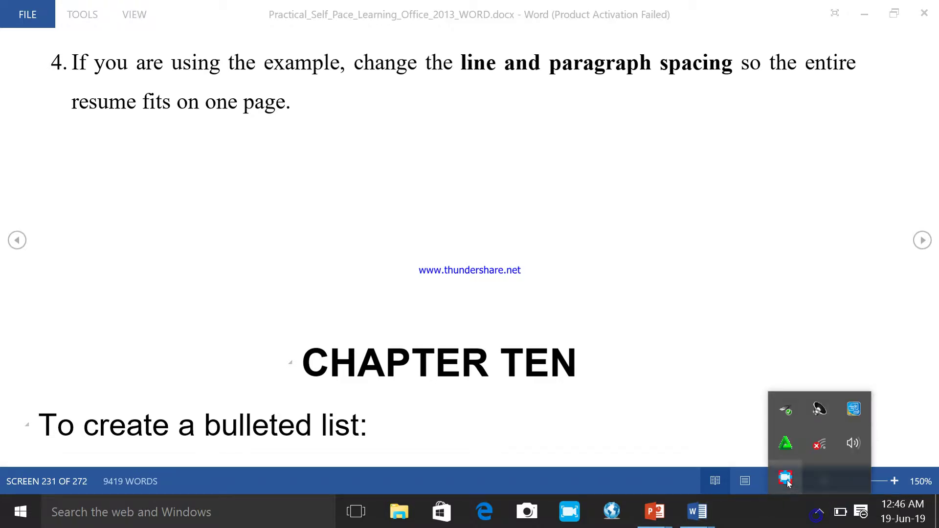